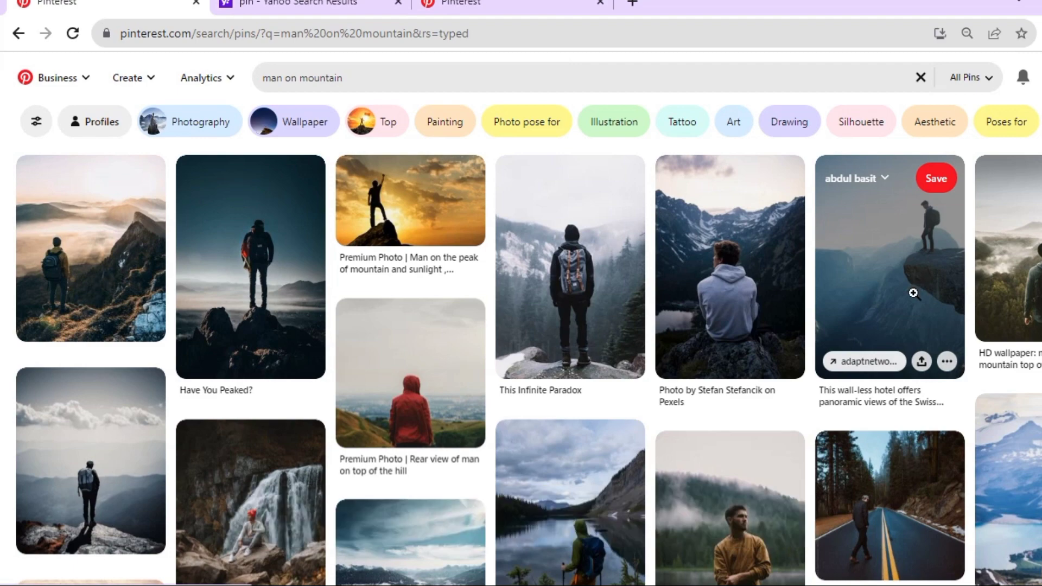
- Open the pin of the man in a red beanie sitting by a waterfall and copy its image
scroll(914, 294, "down", 5)
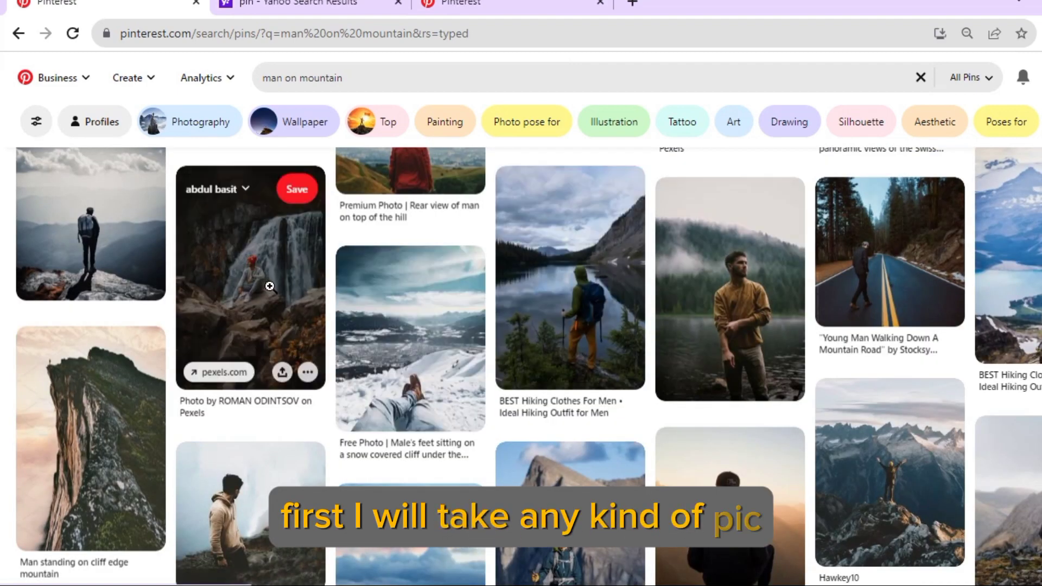
left_click(270, 286)
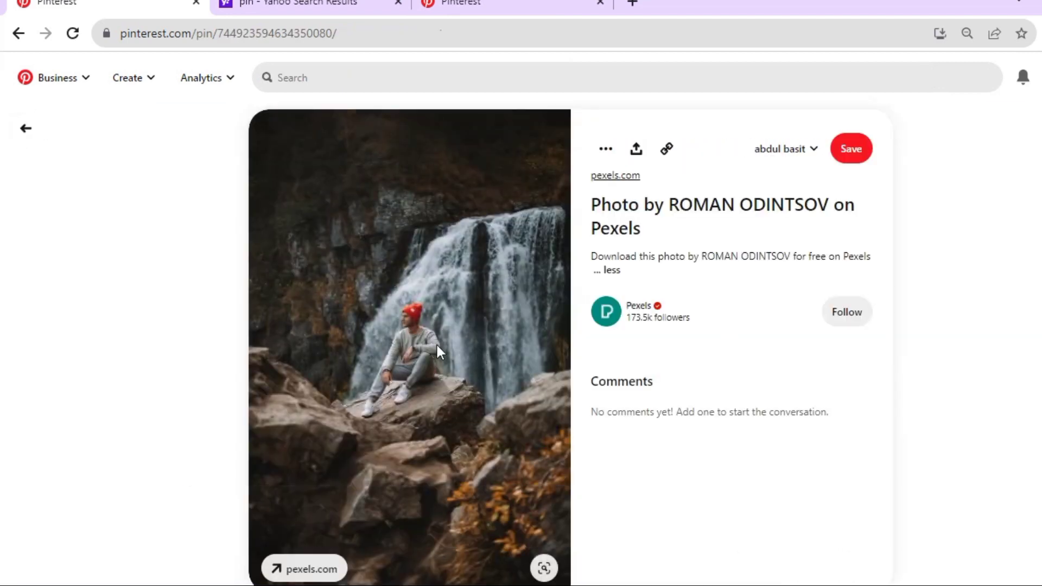
scroll(441, 347, "down", 3)
scroll(441, 342, "up", 3)
right_click(356, 246)
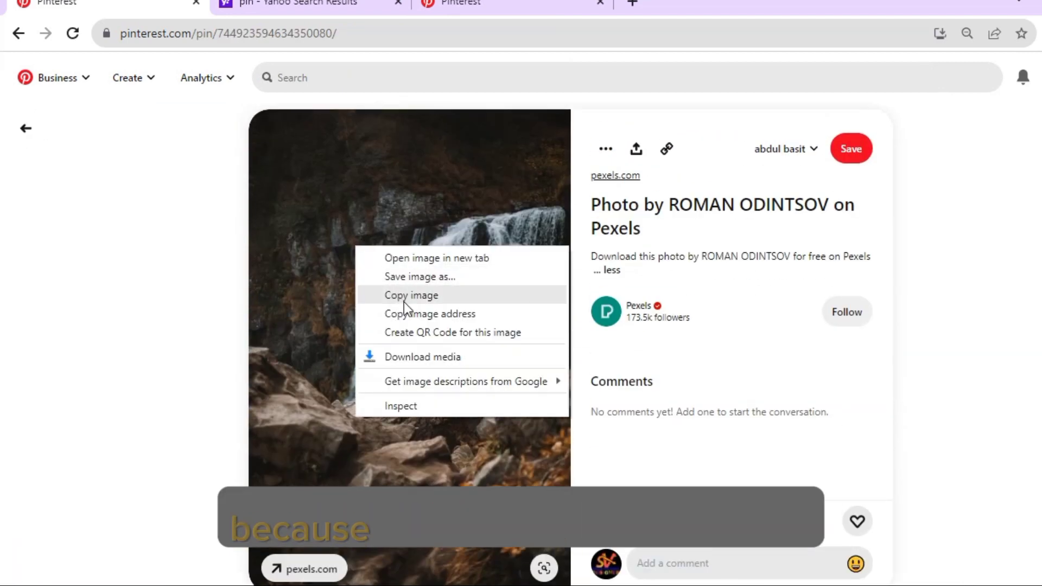
left_click(403, 301)
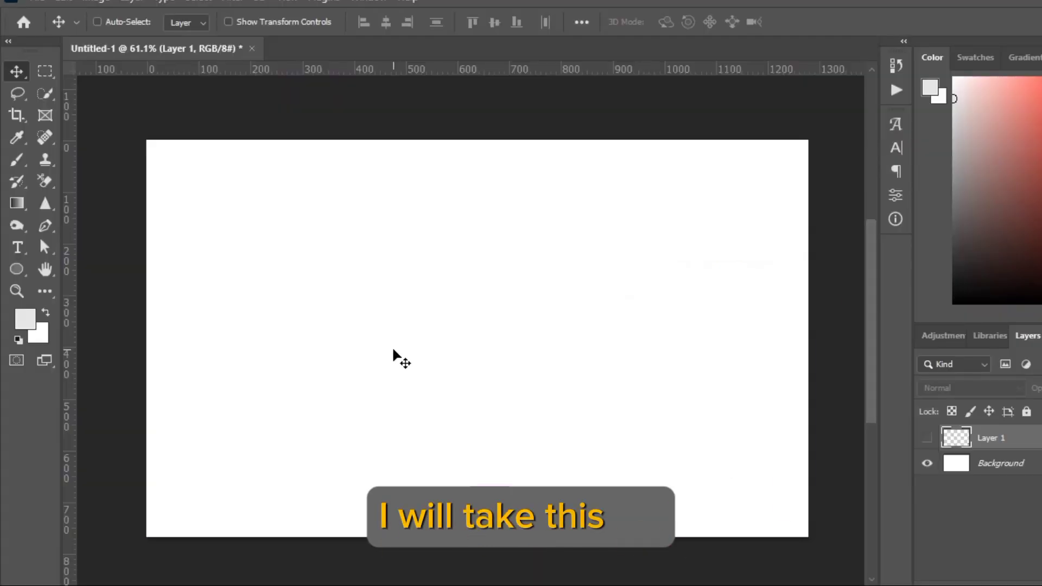
- Switch to Photoshop, paste the waterfall photo into Untitled-1 and scale it proportionally to 63%
key("ctrl+v")
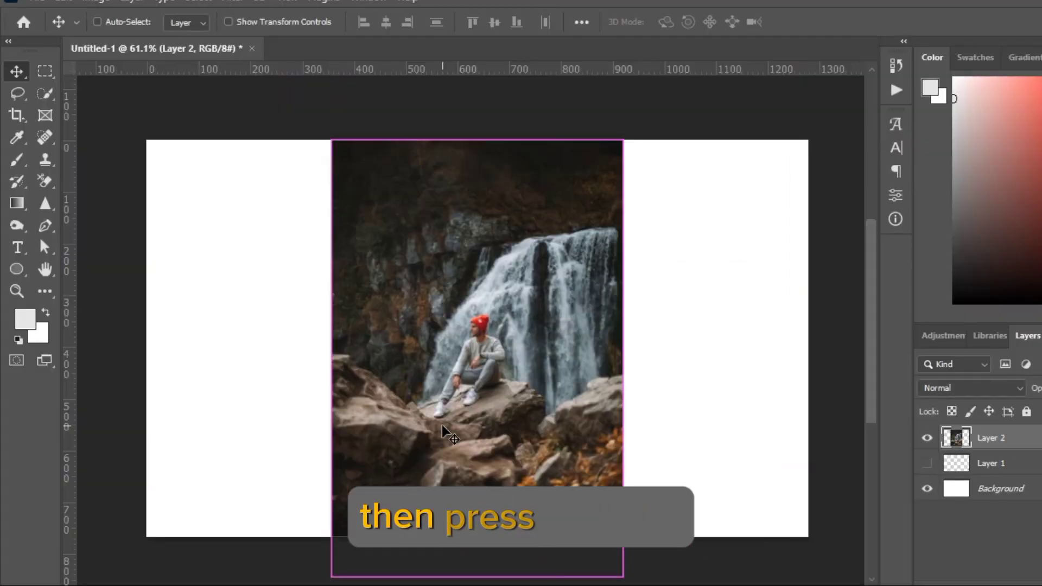
key("ctrl+t")
left_click_drag(285, 23, 255, 23)
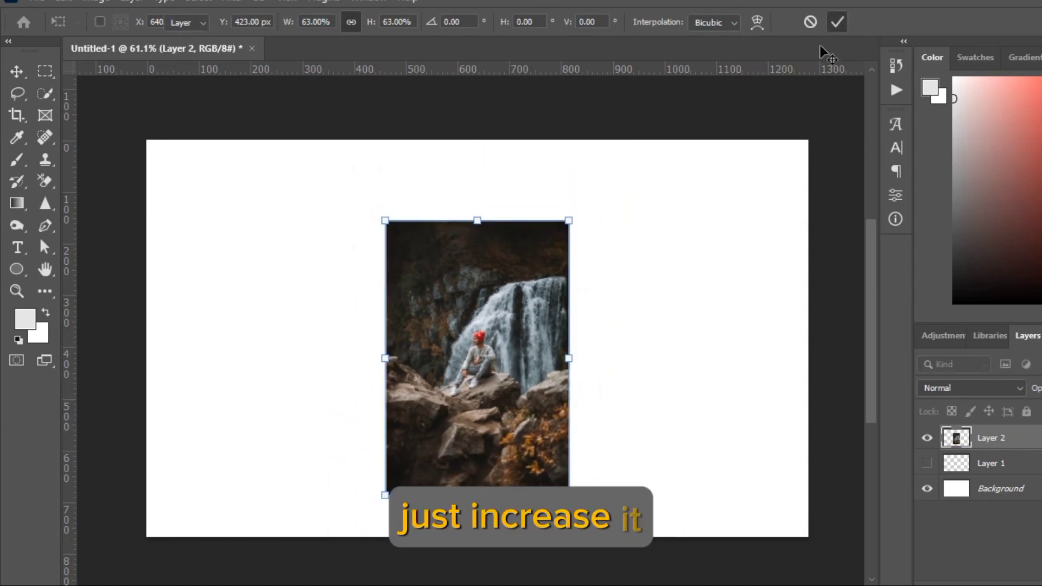
left_click(837, 21)
- Draw a rectangle shape of about 425 × 577 px around the waterfall photo, leaving a margin on all sides
scroll(466, 356, "up", 2)
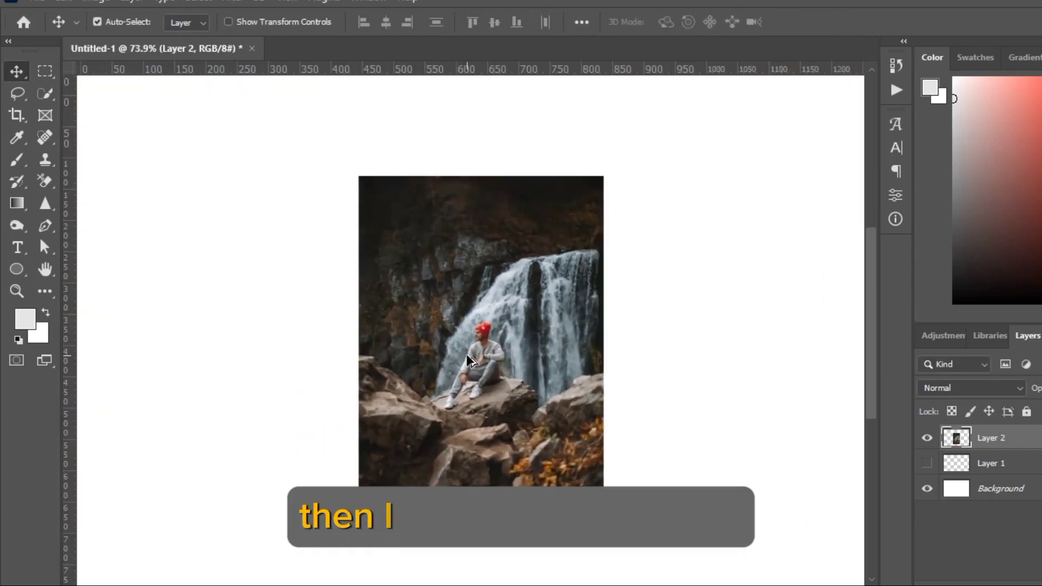
right_click(17, 270)
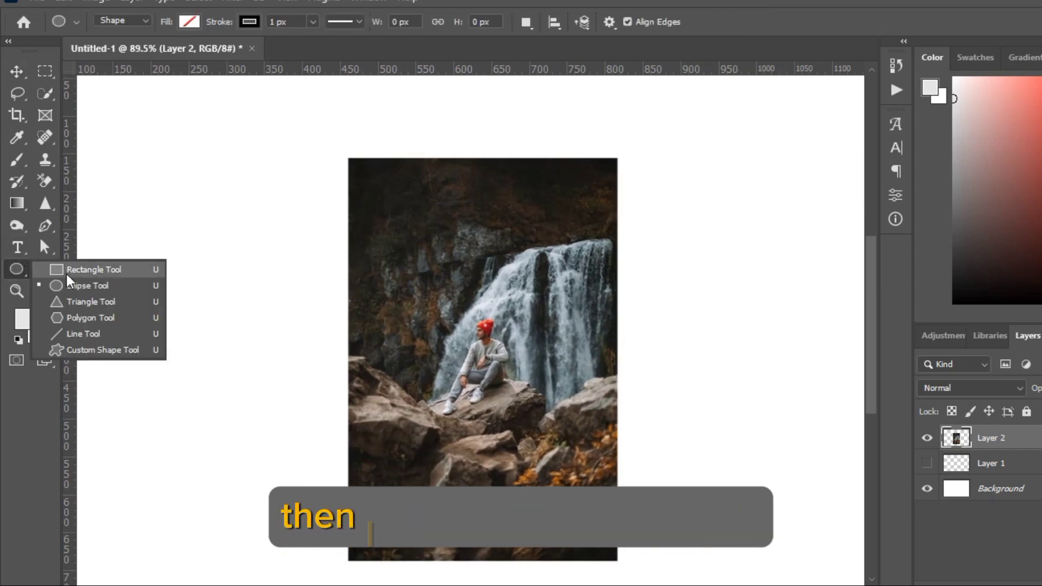
left_click(66, 268)
left_click_drag(322, 141, 642, 577)
- Remove the stroke of the rectangle around the waterfall photo and fill it with white
left_click(695, 318)
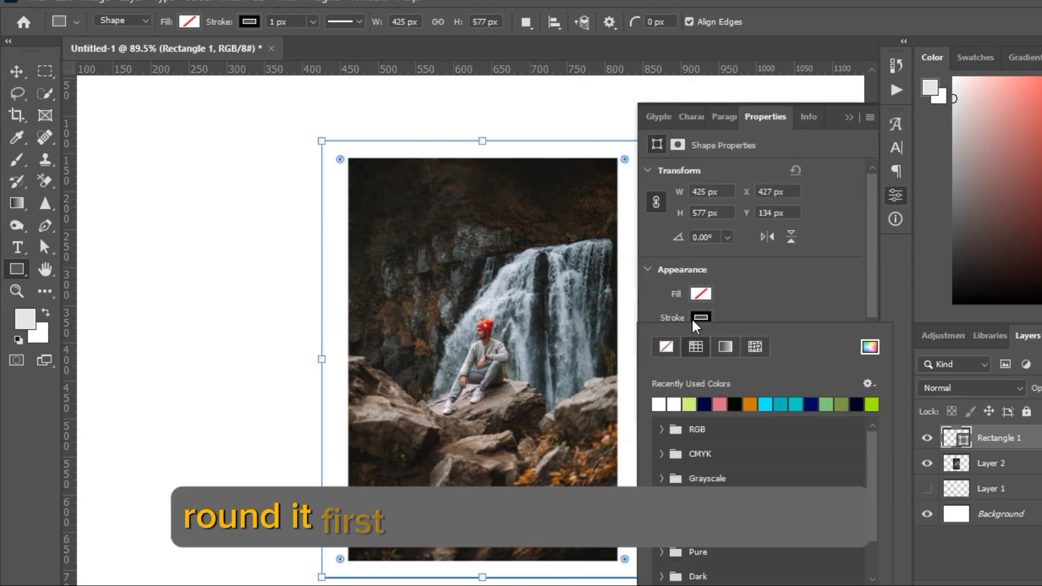
left_click(666, 346)
left_click(699, 295)
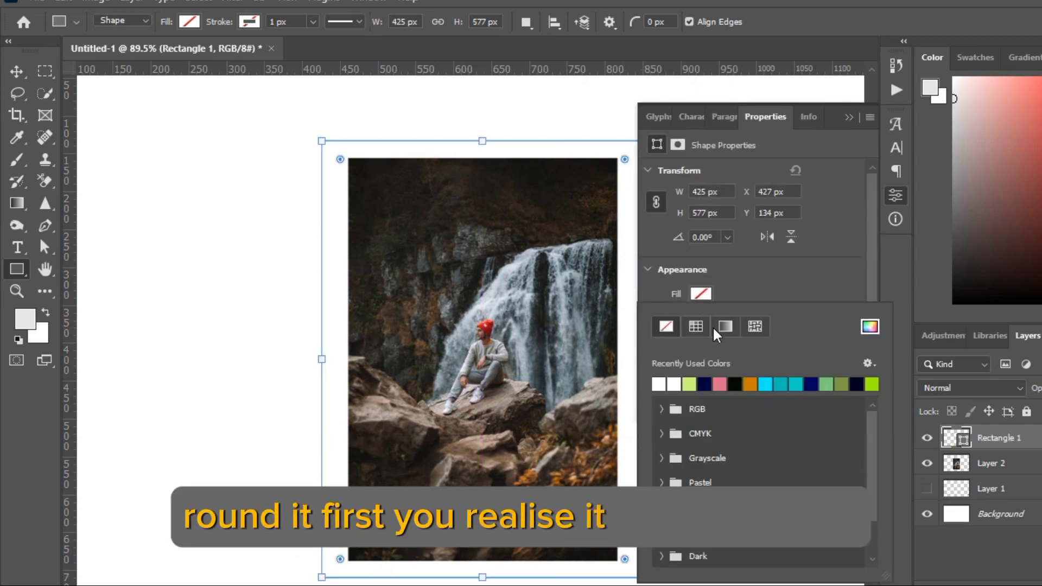
left_click(665, 383)
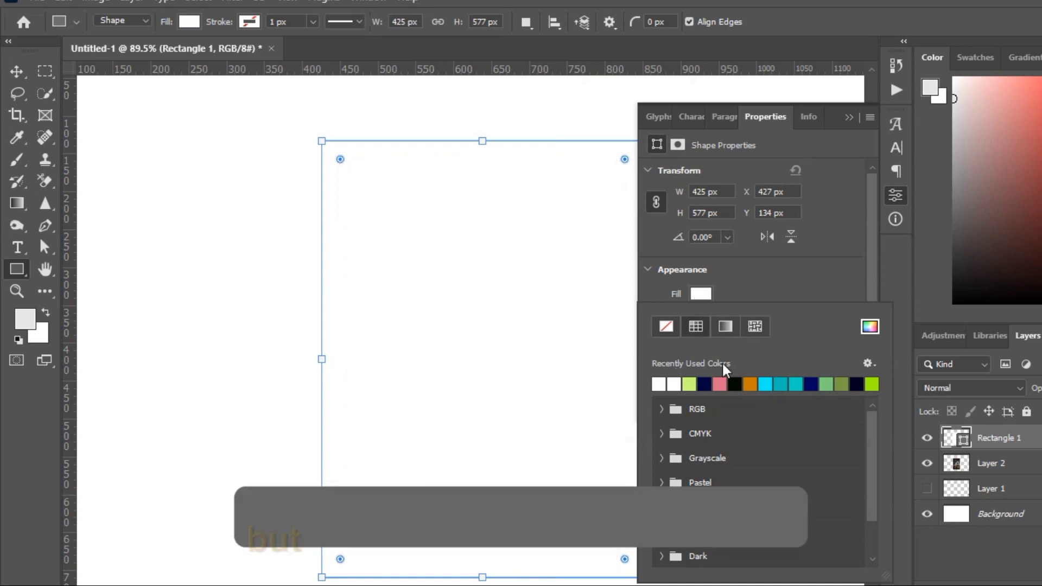
left_click(850, 118)
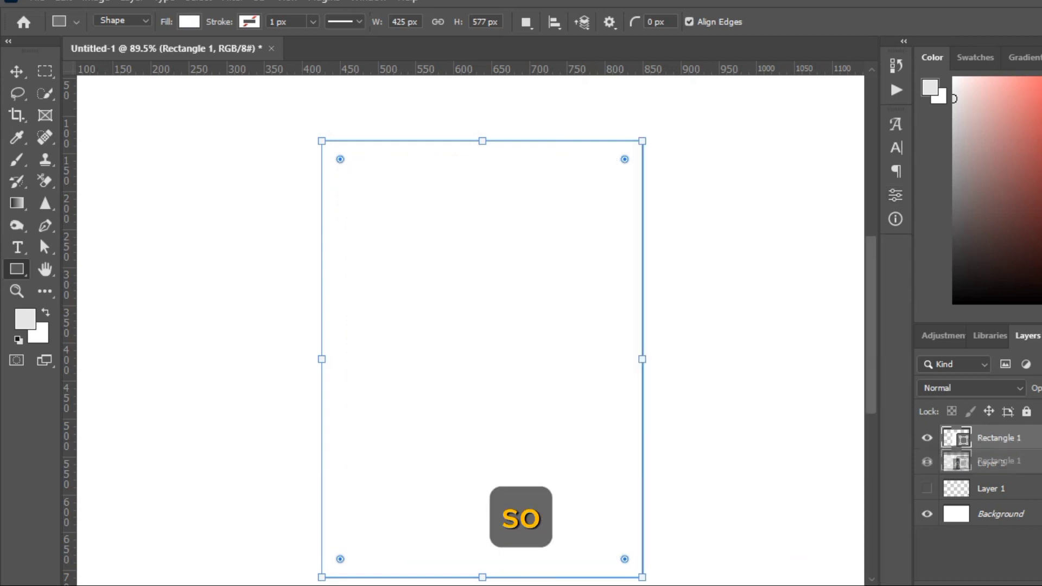
- Place the white rectangle beneath the waterfall photo and convert both layers into one Smart Object
left_click_drag(971, 466, 971, 476)
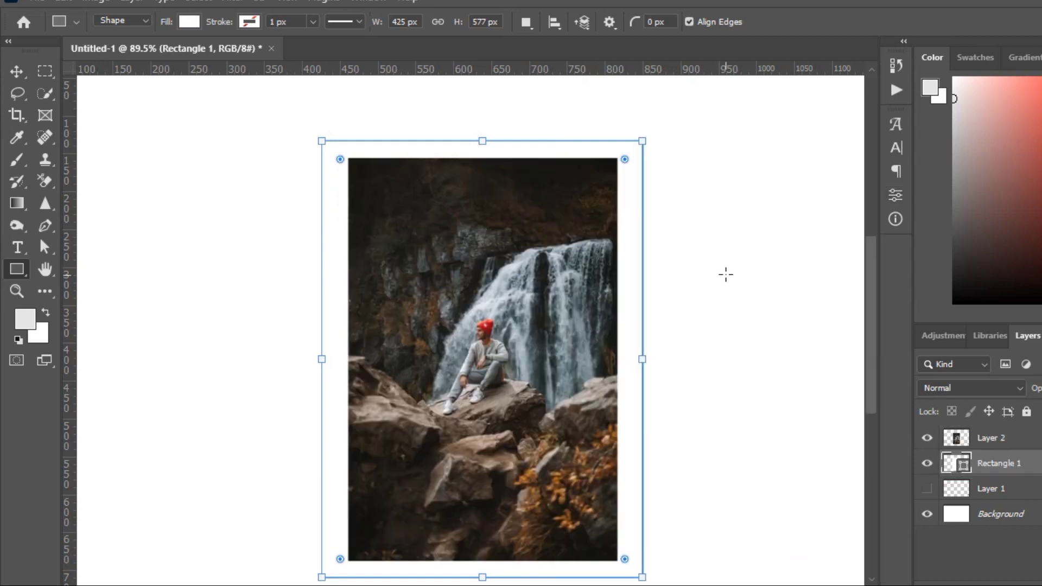
left_click(20, 77)
left_click(1008, 441, "shift")
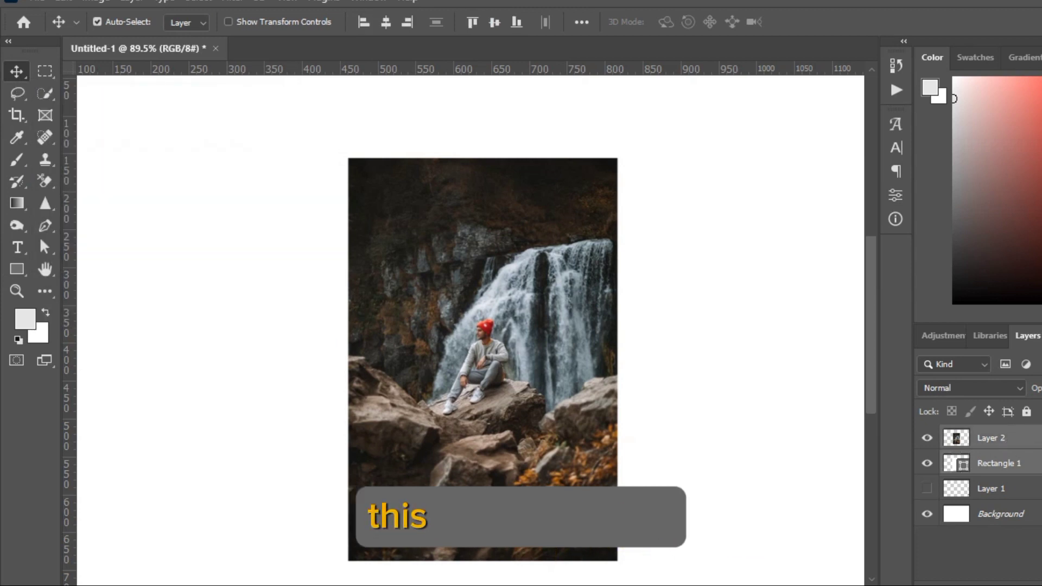
right_click(1008, 441)
left_click(937, 222)
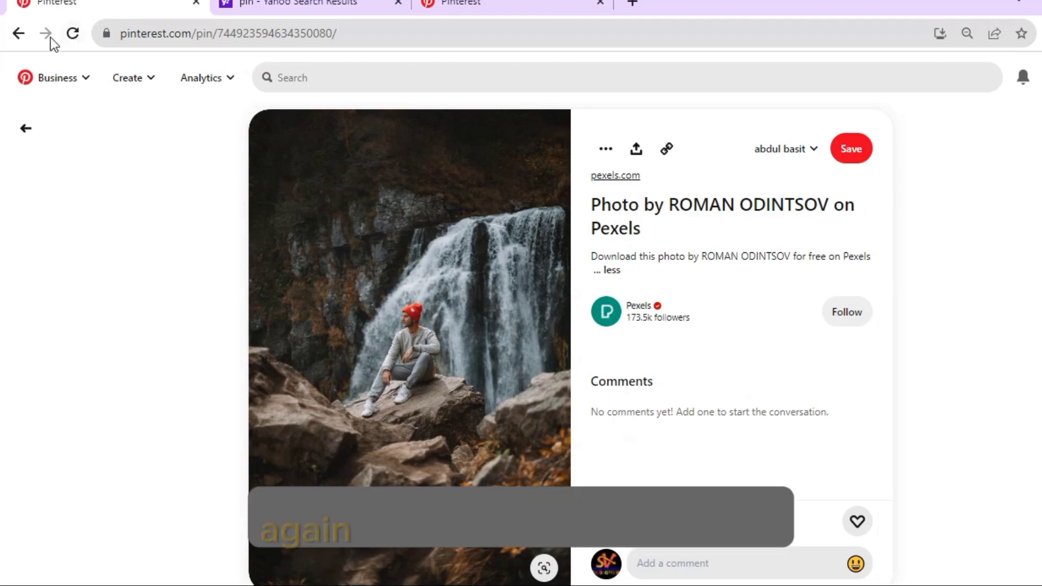
- Return to Pinterest, open the related pin of a man pointing from a rocky peak and copy its image
scroll(174, 217, "down", 12)
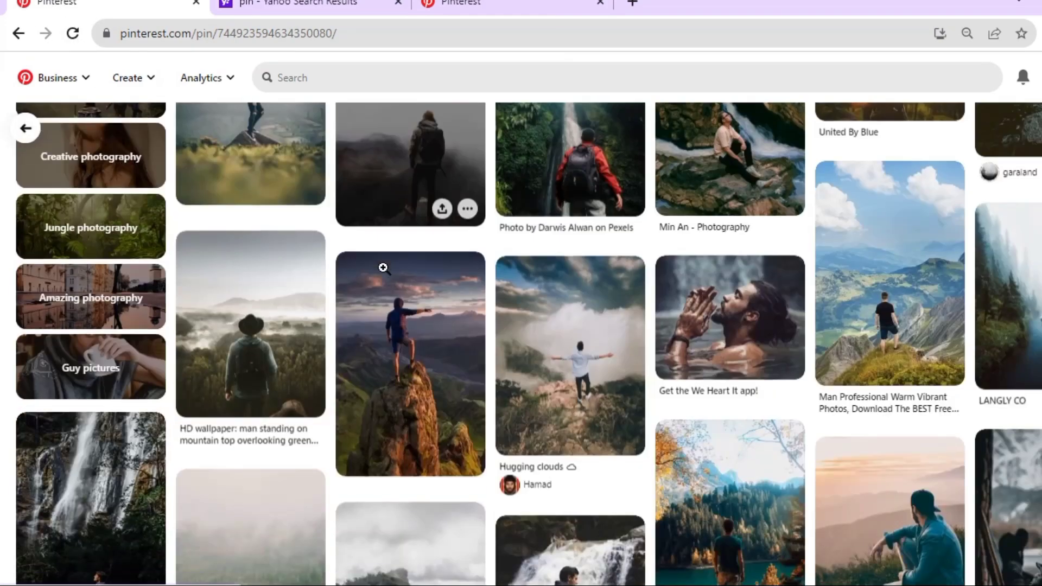
scroll(383, 268, "up", 2)
left_click(428, 421)
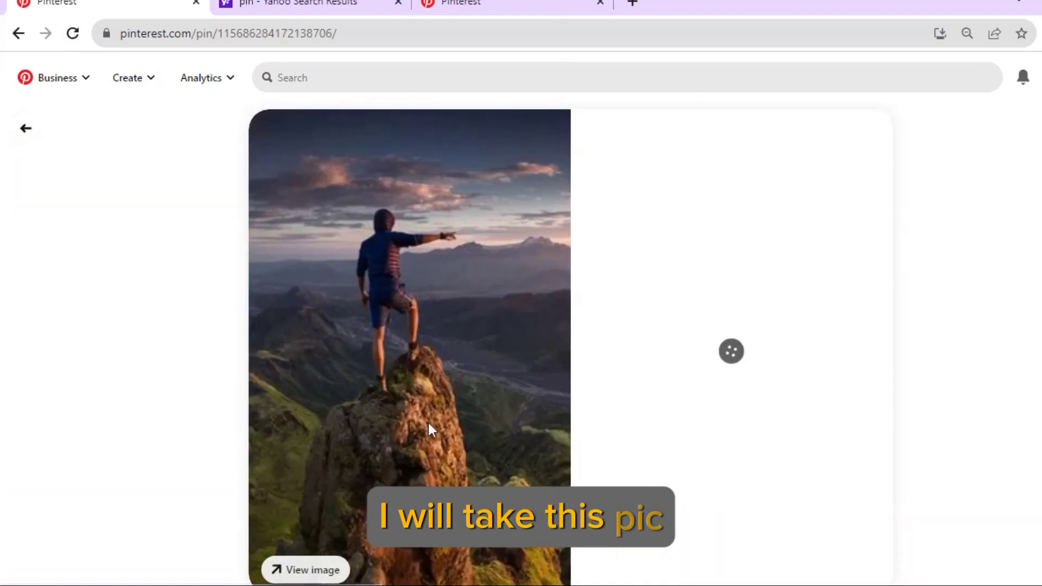
right_click(431, 265)
left_click(468, 313)
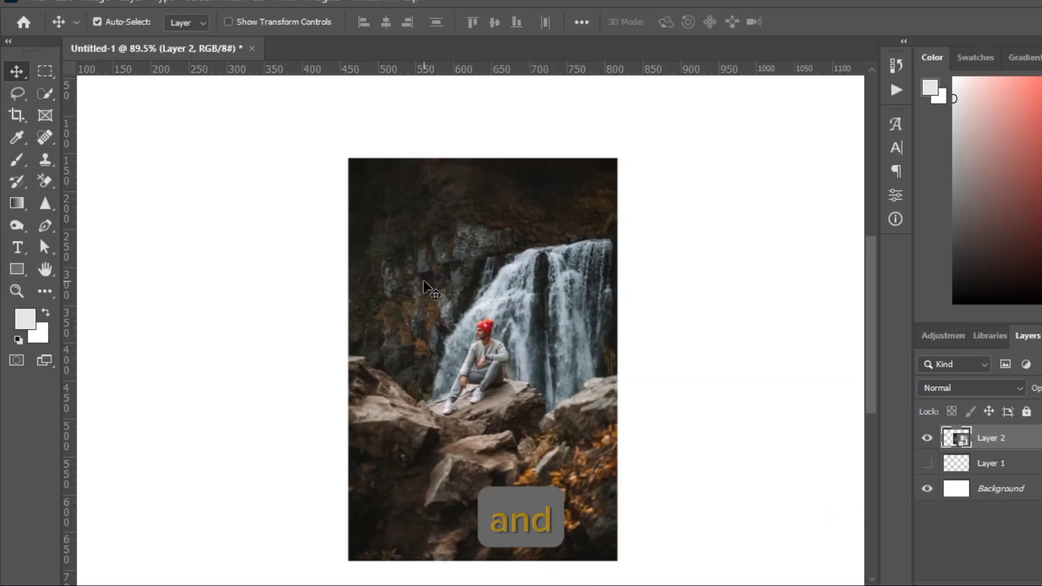
- Switch to Photoshop, hide the waterfall photo's layer and paste the copied mountain photo
scroll(423, 280, "down", 3)
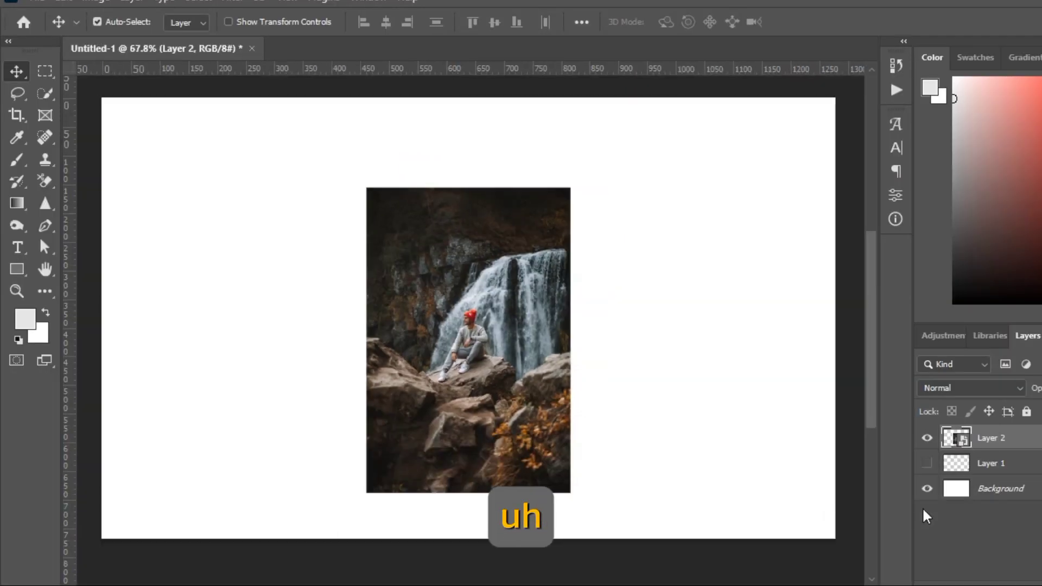
left_click(927, 438)
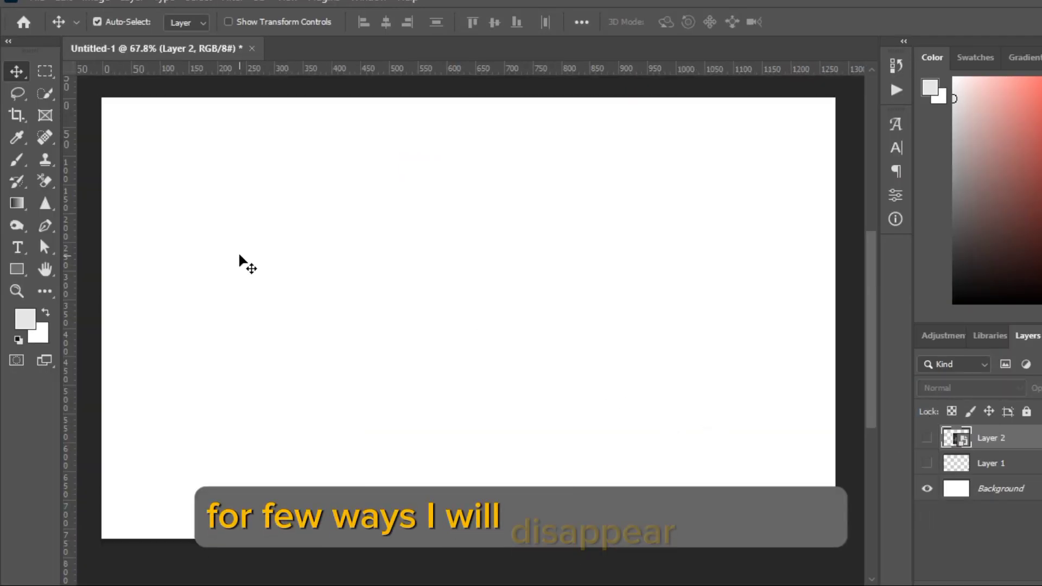
key("ctrl+v")
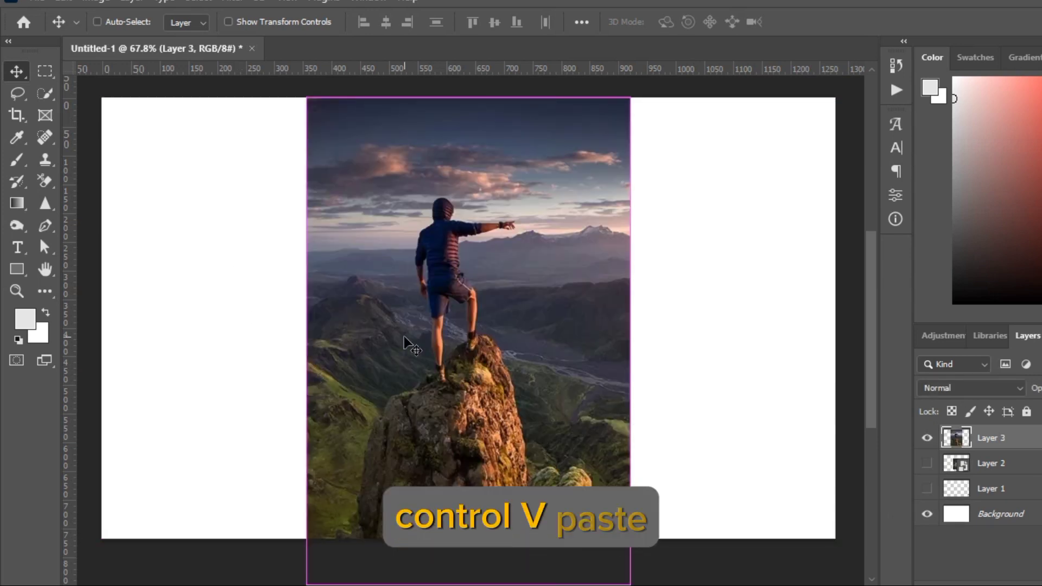
- Scale the pasted mountain photo proportionally to 62%
key("ctrl+t")
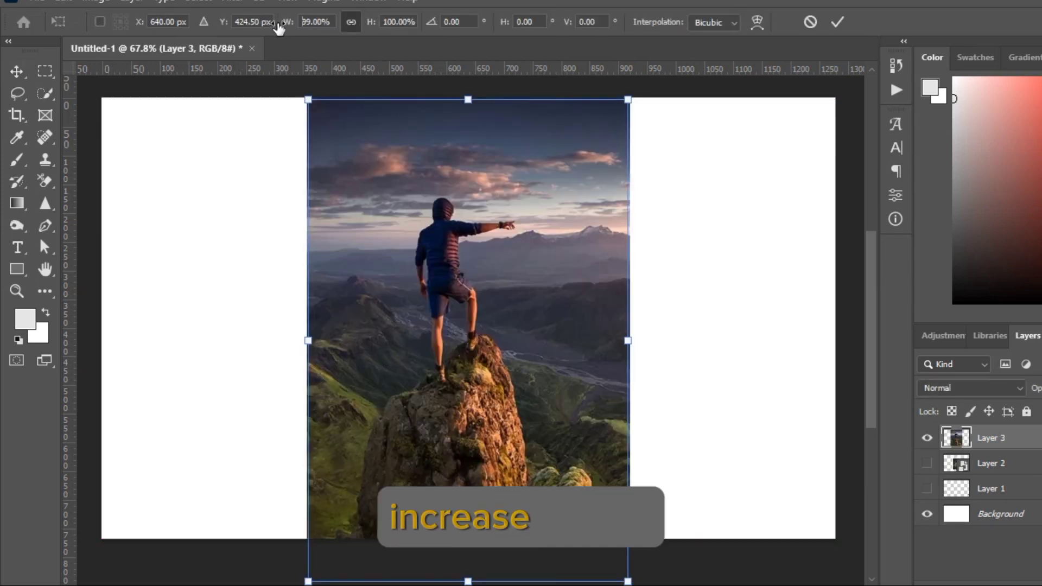
left_click_drag(279, 28, 253, 31)
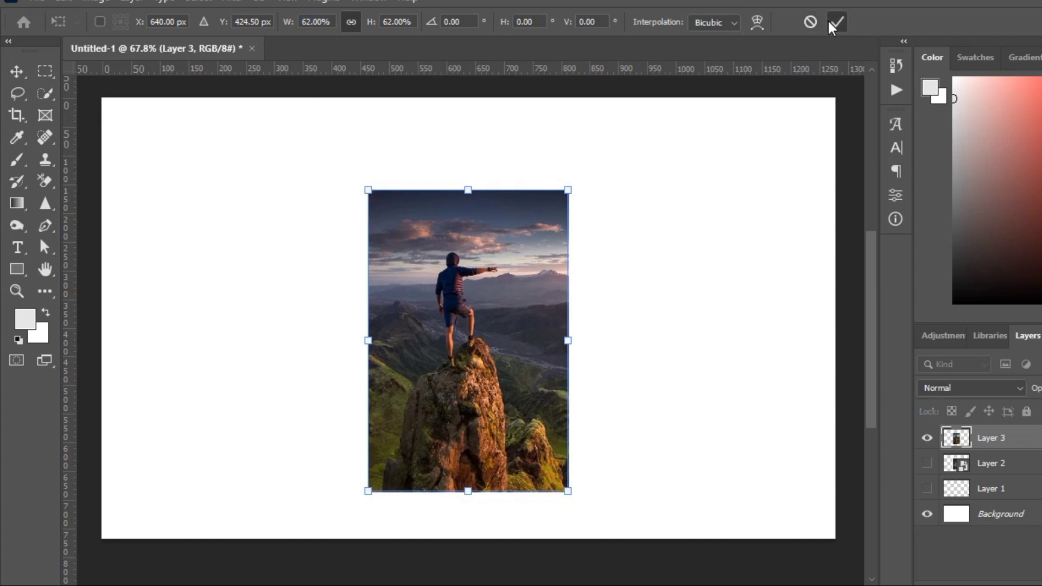
left_click(835, 23)
- Draw a rectangle of about 408 × 592 px around the mountain photo, with a white fill and no stroke
left_click(24, 270)
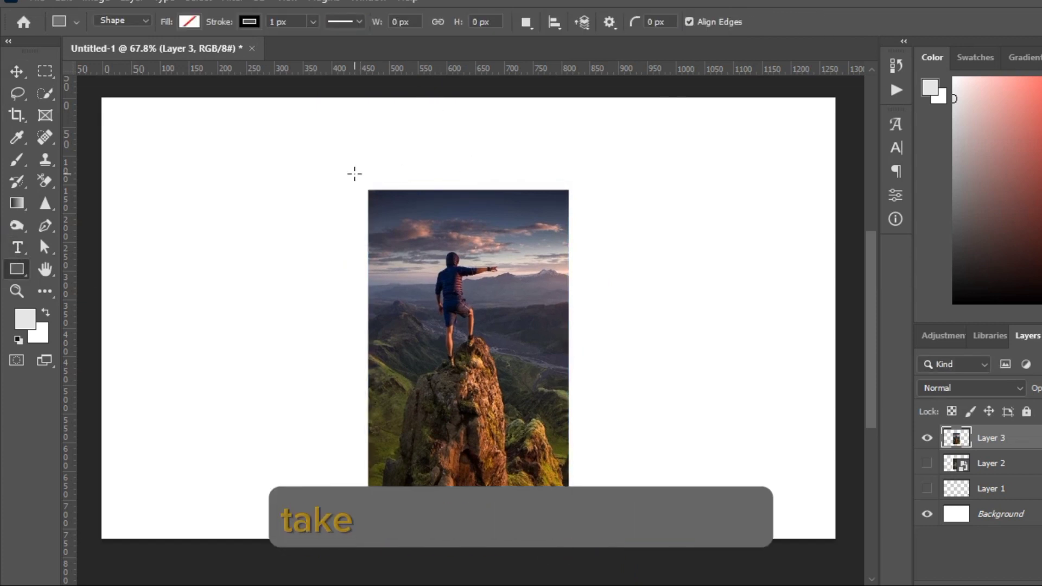
left_click_drag(353, 173, 586, 512)
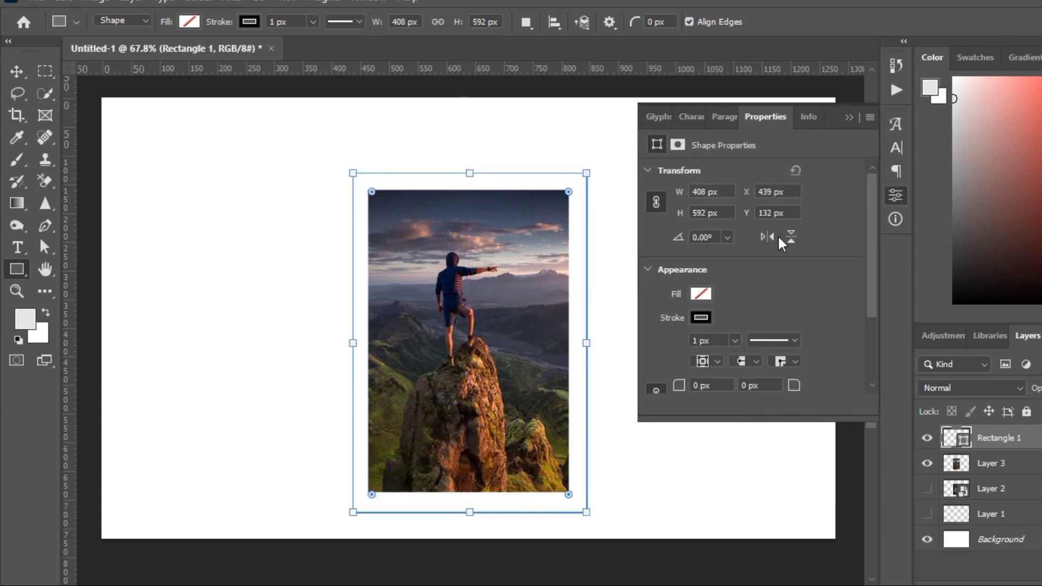
left_click(700, 318)
left_click(666, 351)
left_click(700, 294)
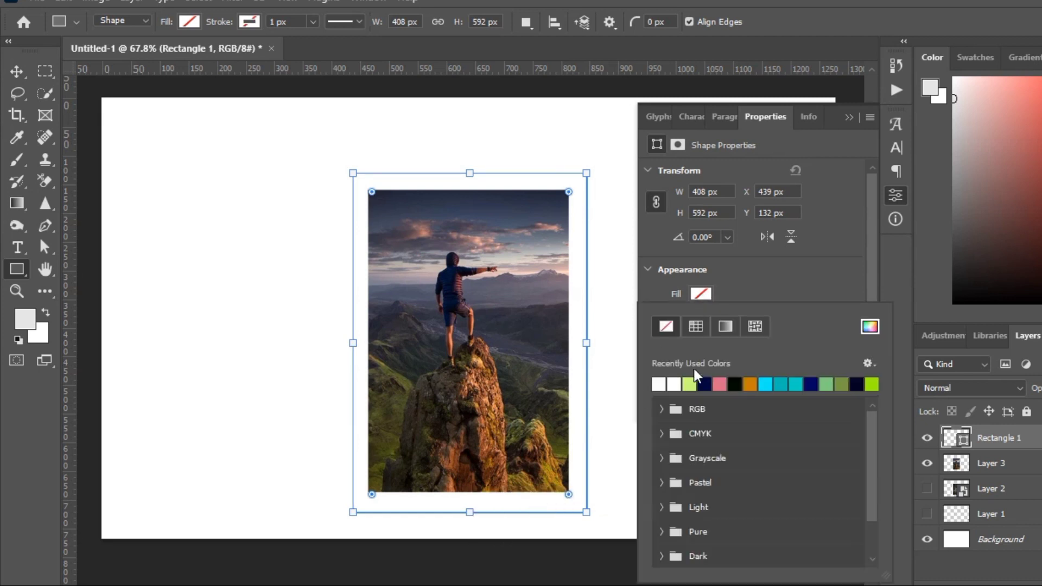
left_click(659, 384)
left_click(857, 115)
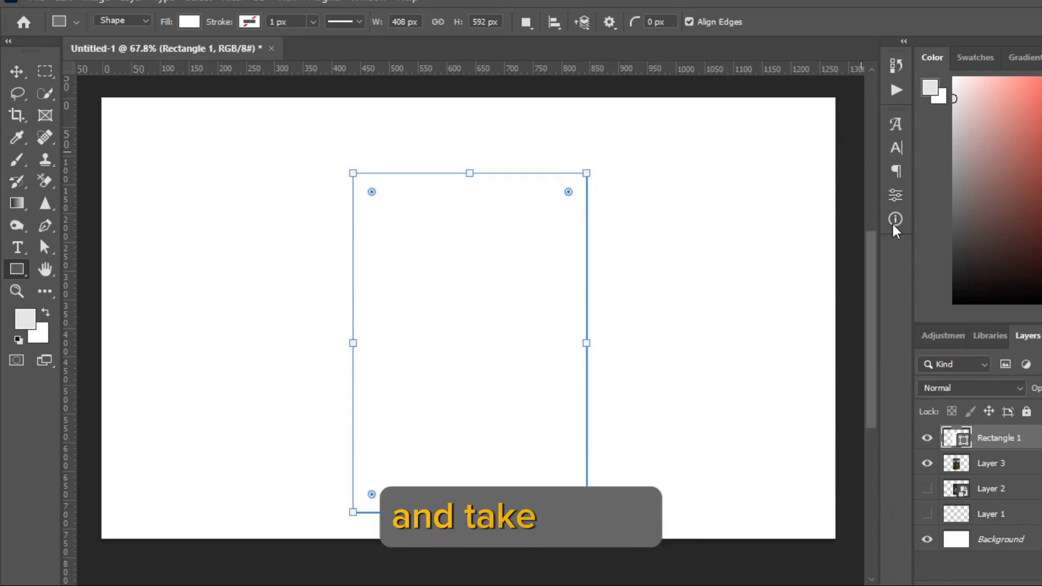
- Place the new white rectangle beneath the mountain photo and convert the two layers into one Smart Object
left_click_drag(999, 439, 1000, 473)
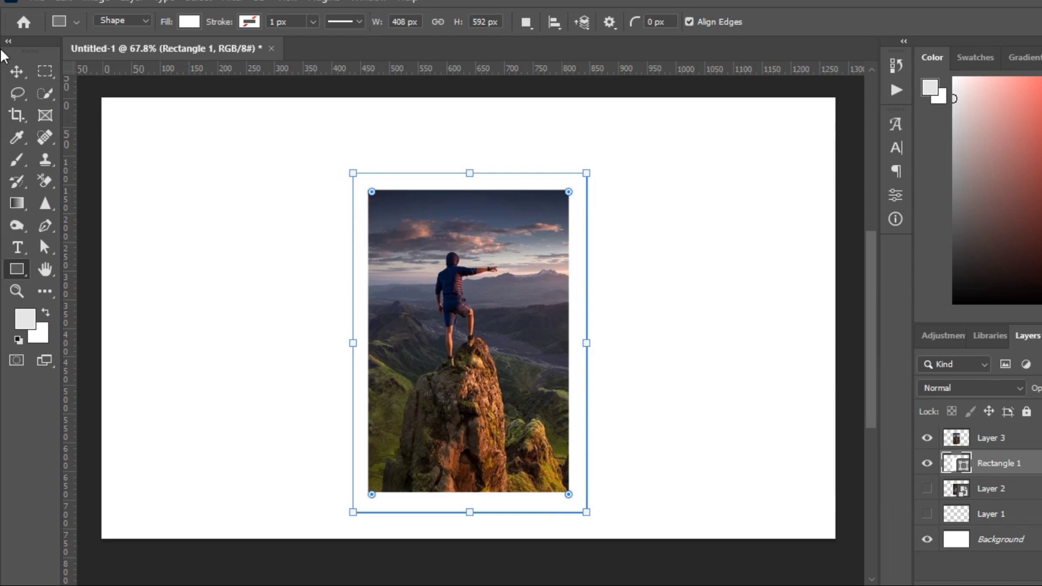
left_click(17, 72)
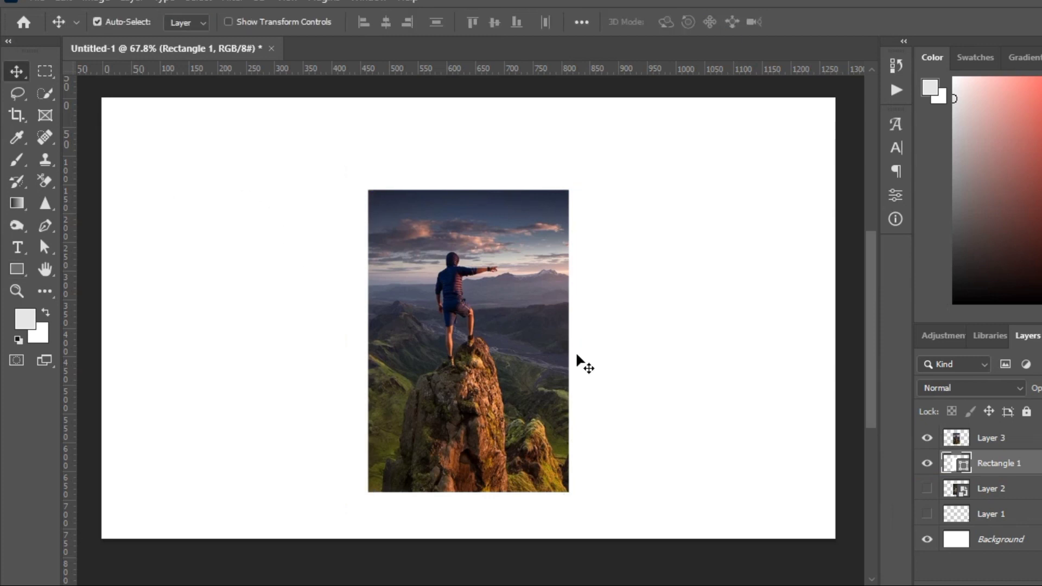
left_click(982, 438, "shift")
right_click(983, 439)
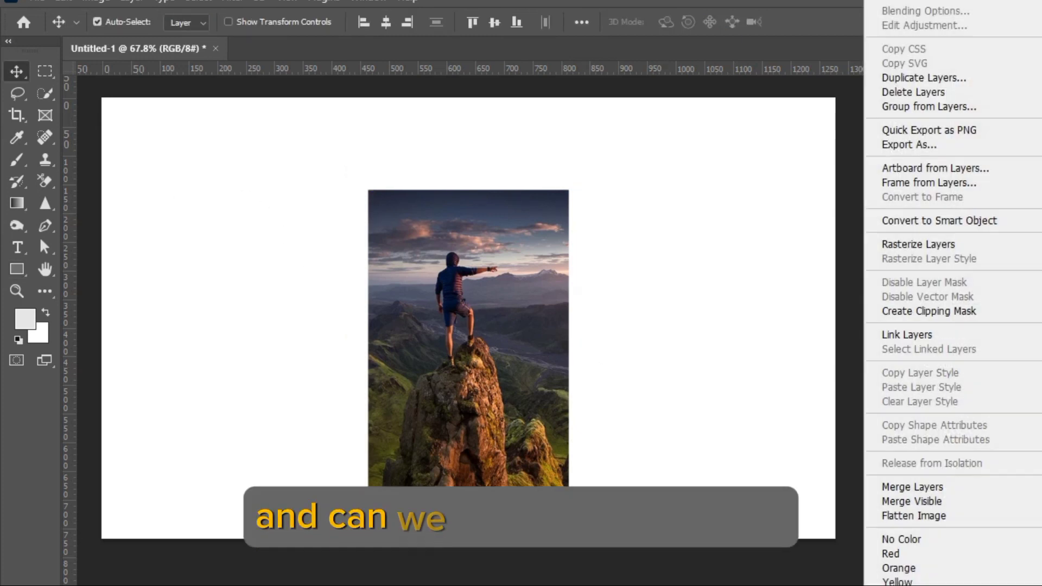
left_click(939, 227)
- Move the framed mountain photo to the canvas's right edge, then show the waterfall photo and shift it slightly right and down
scroll(438, 359, "down", 2)
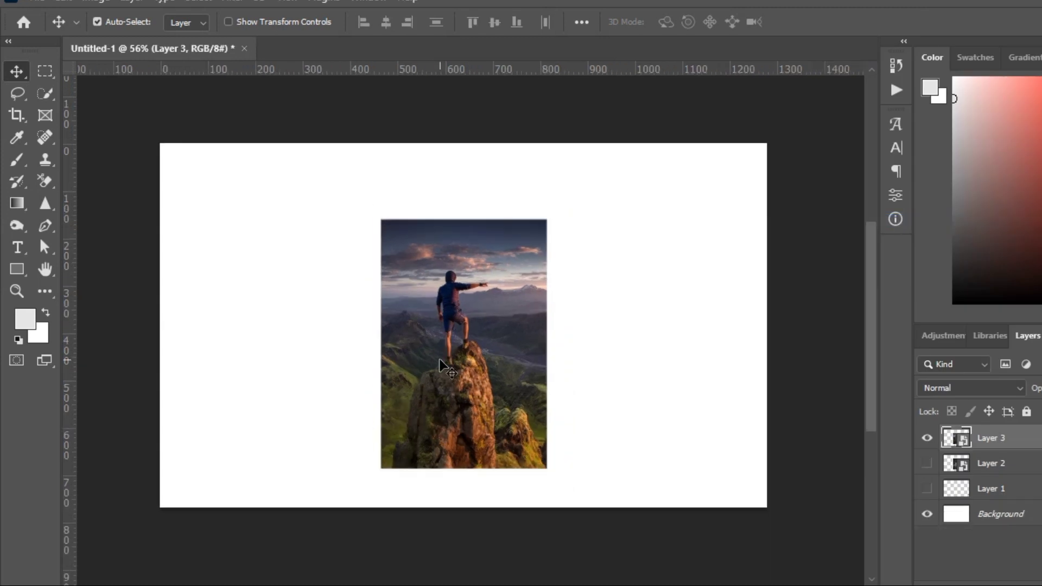
left_click_drag(515, 316, 738, 337)
left_click(927, 463)
left_click_drag(443, 314, 465, 332)
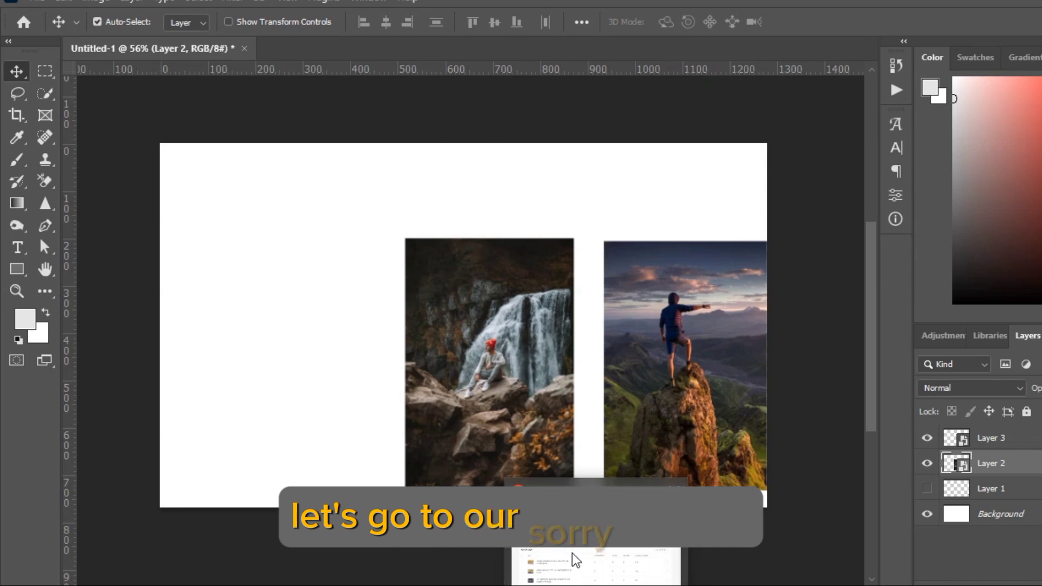
- Switch to Pinterest in the browser and look through the landscape background results for a suitable backdrop
left_click(575, 560)
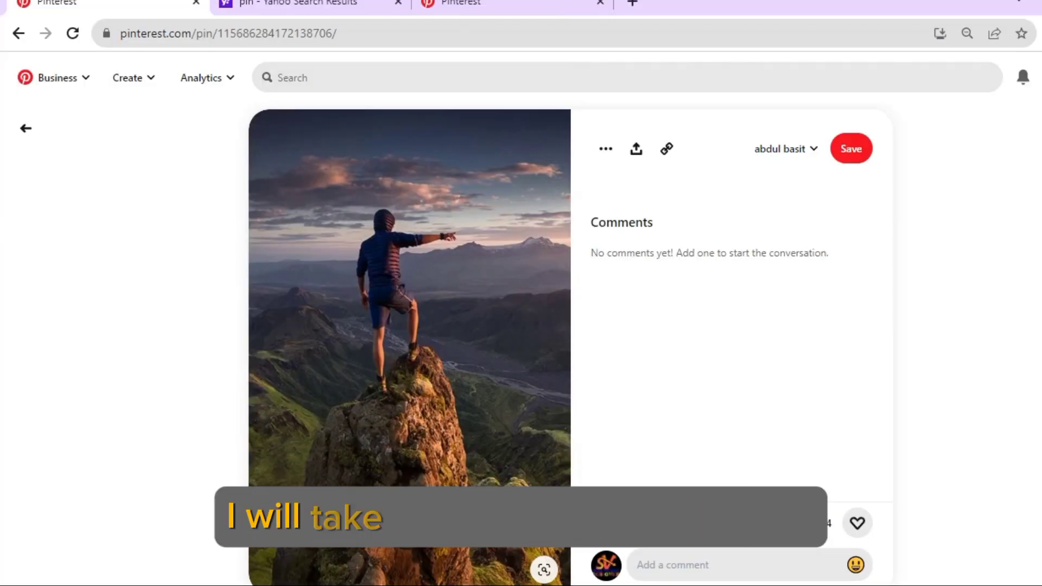
left_click(511, 3)
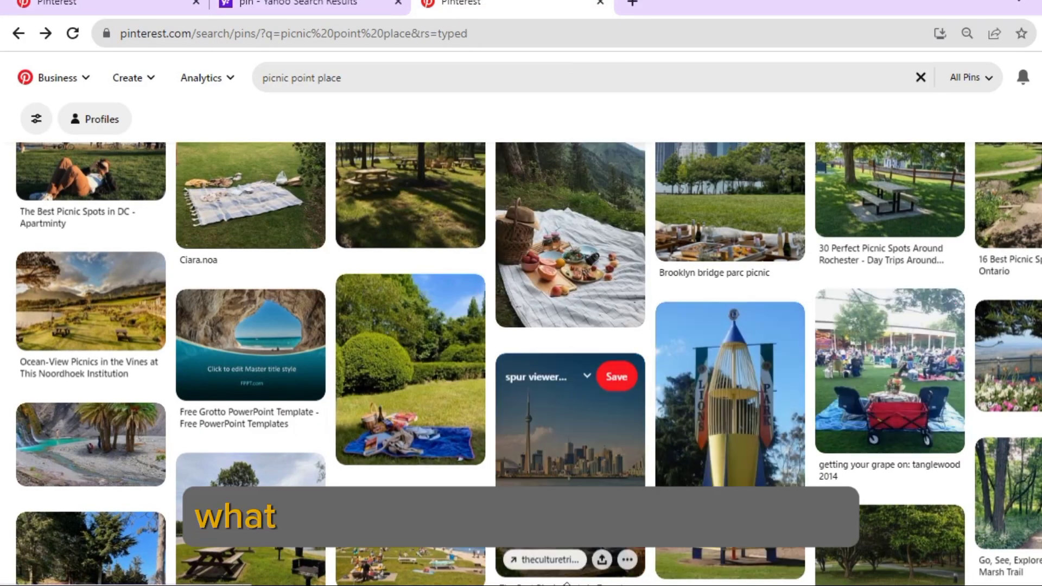
scroll(193, 211, "up", 5)
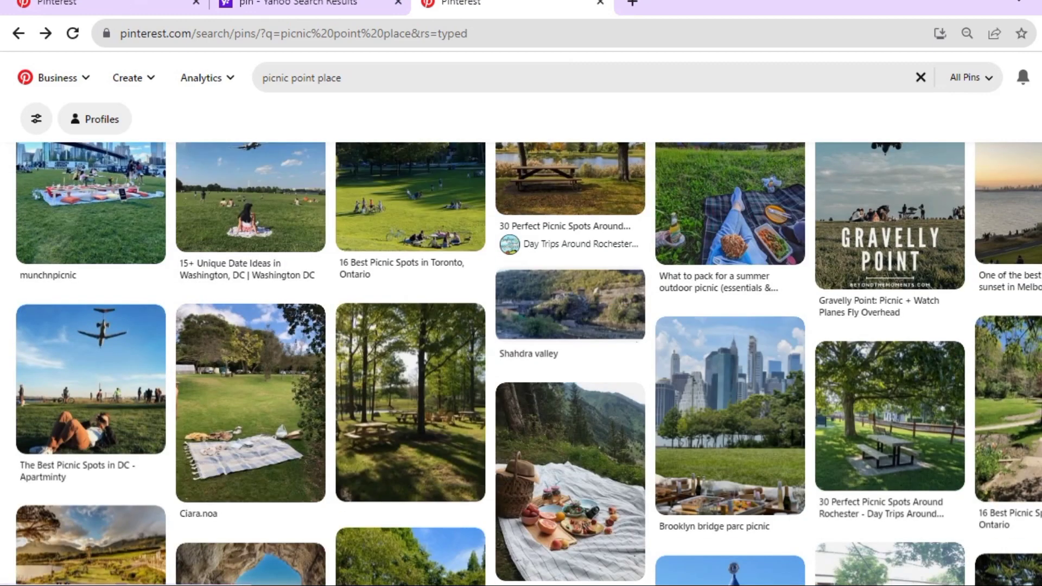
left_click(730, 585)
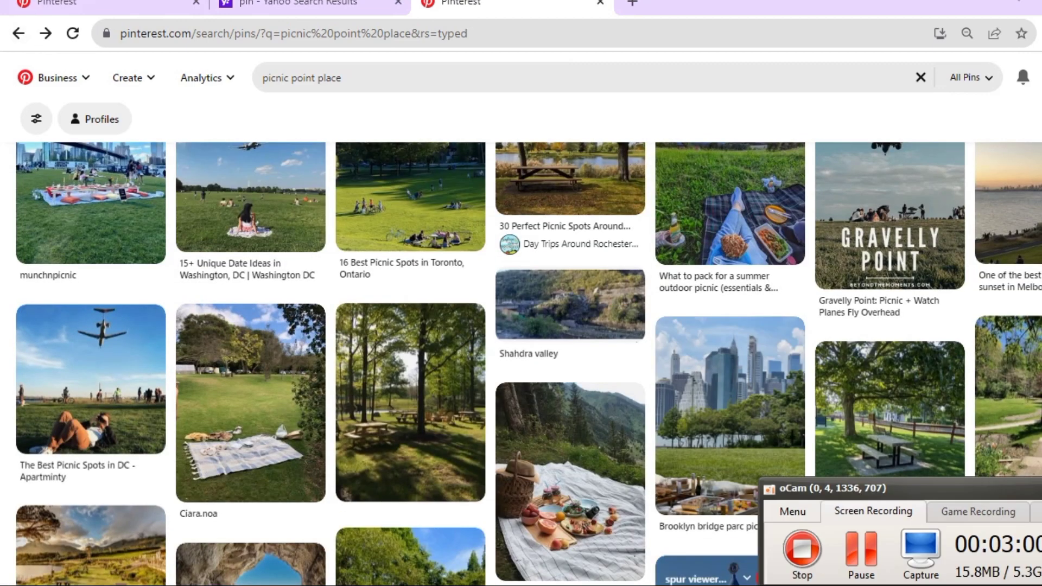
left_click(861, 559)
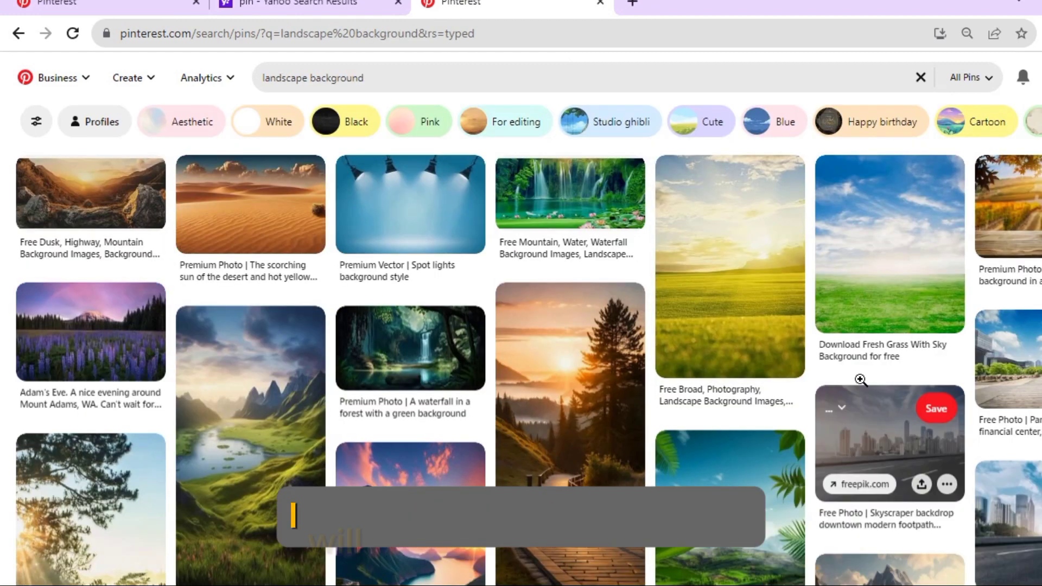
scroll(421, 198, "down", 5)
scroll(421, 199, "up", 5)
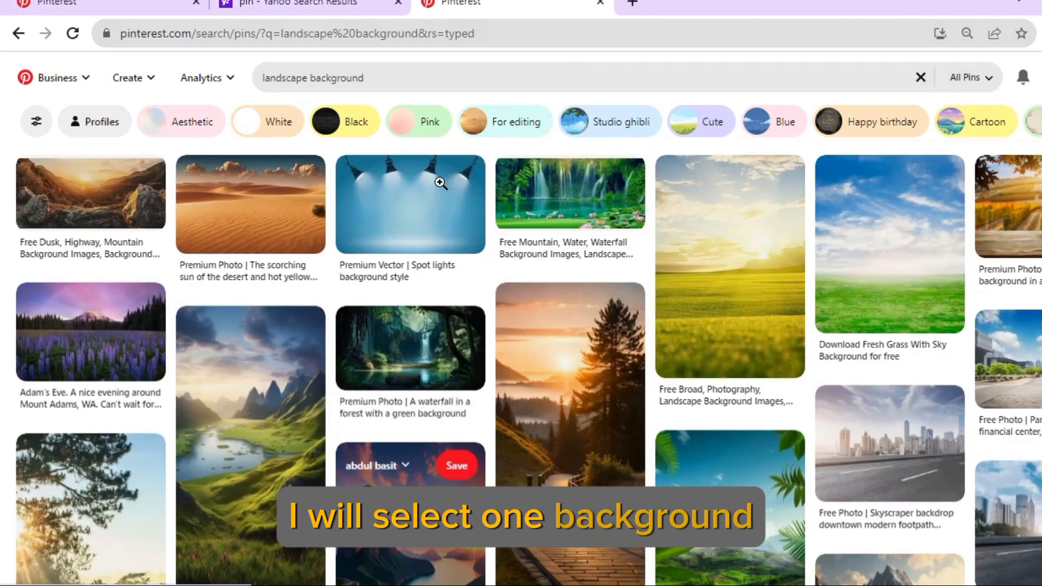
- Copy the blue spotlights background image from its Pinterest pin and paste it into the Photoshop document
left_click(421, 217)
right_click(432, 223)
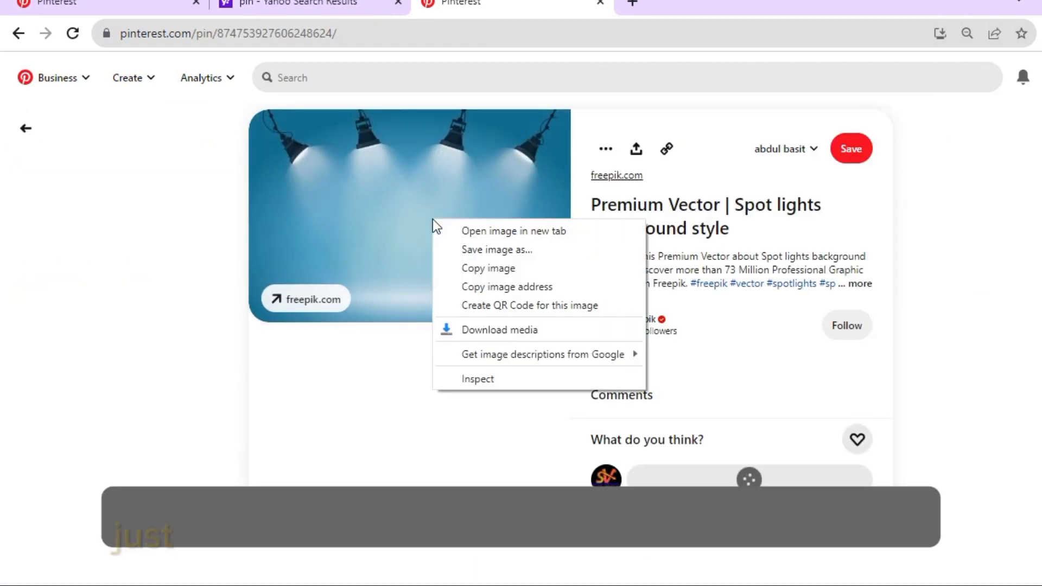
left_click(494, 267)
key("alt+Tab")
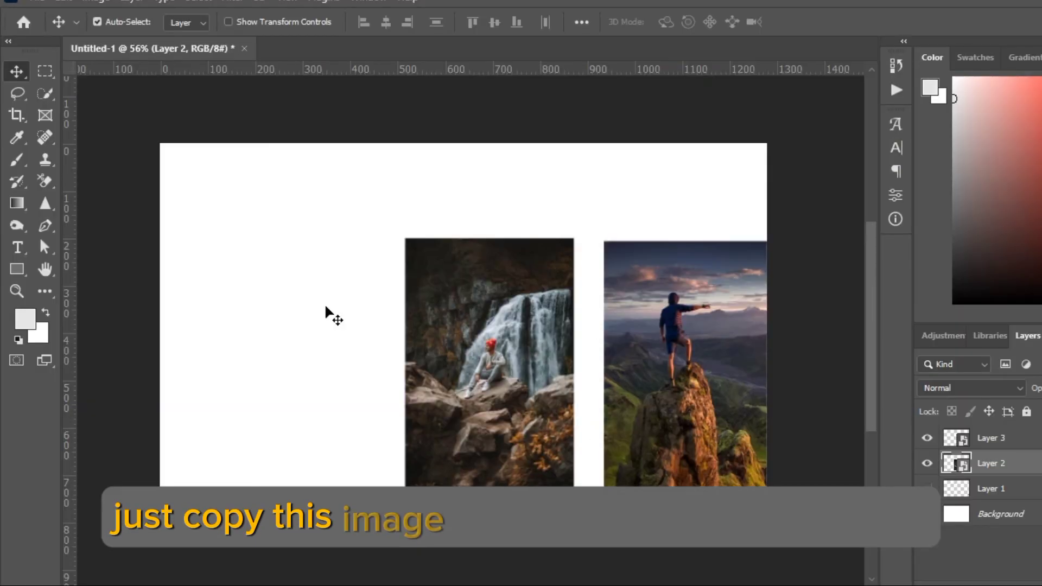
key("ctrl+v")
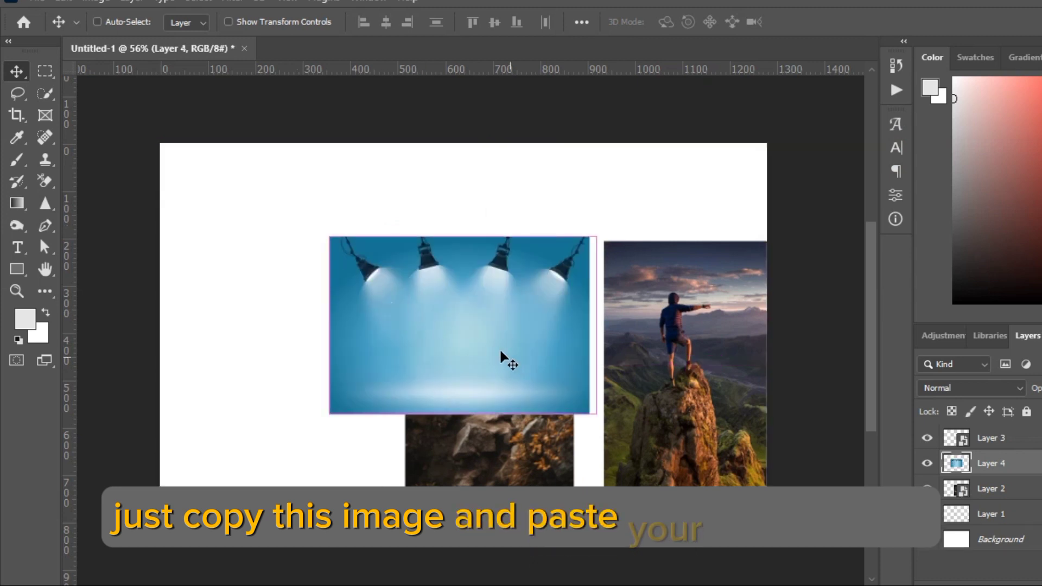
- Scale the spotlights image proportionally to 230% to fill the canvas and place its layer beneath both framed photos
key("ctrl+t")
left_click_drag(369, 25, 480, 81)
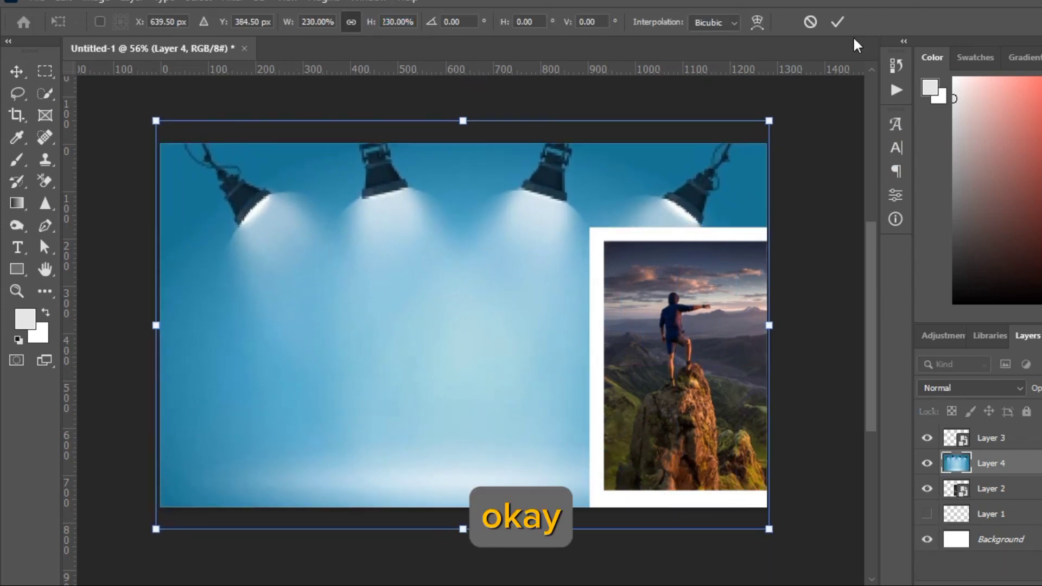
left_click(838, 22)
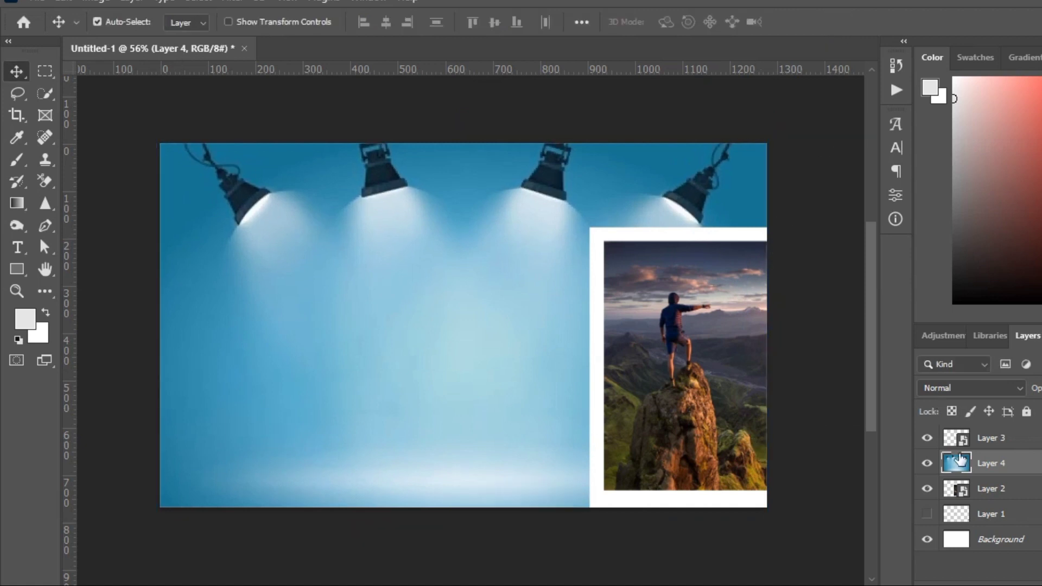
left_click_drag(989, 465, 993, 457)
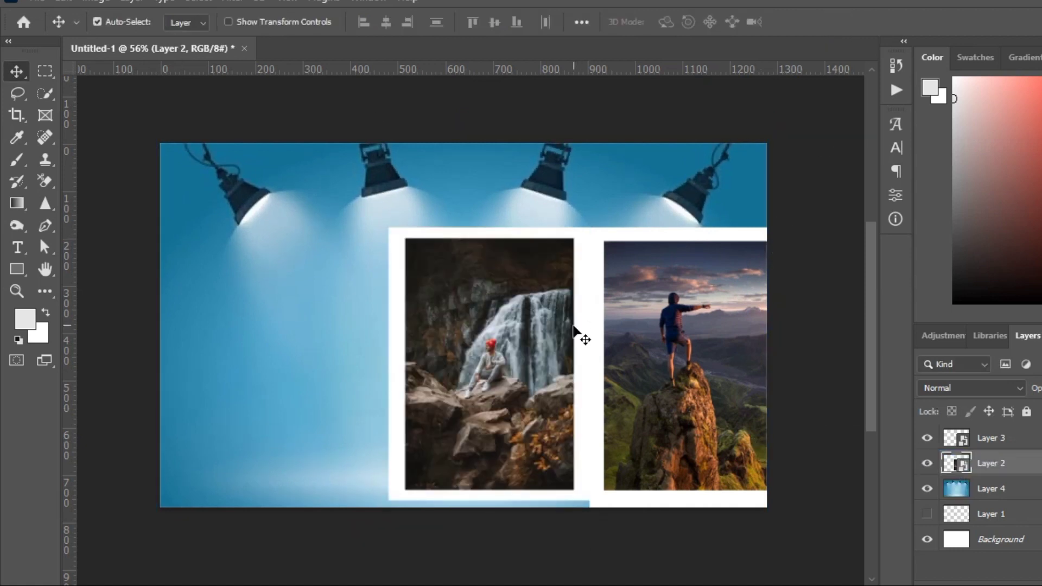
- Move the framed waterfall photo to the canvas's left half, scale it to 84% and rotate it 5.6° clockwise
left_click_drag(454, 352, 295, 342)
key("ctrl+t")
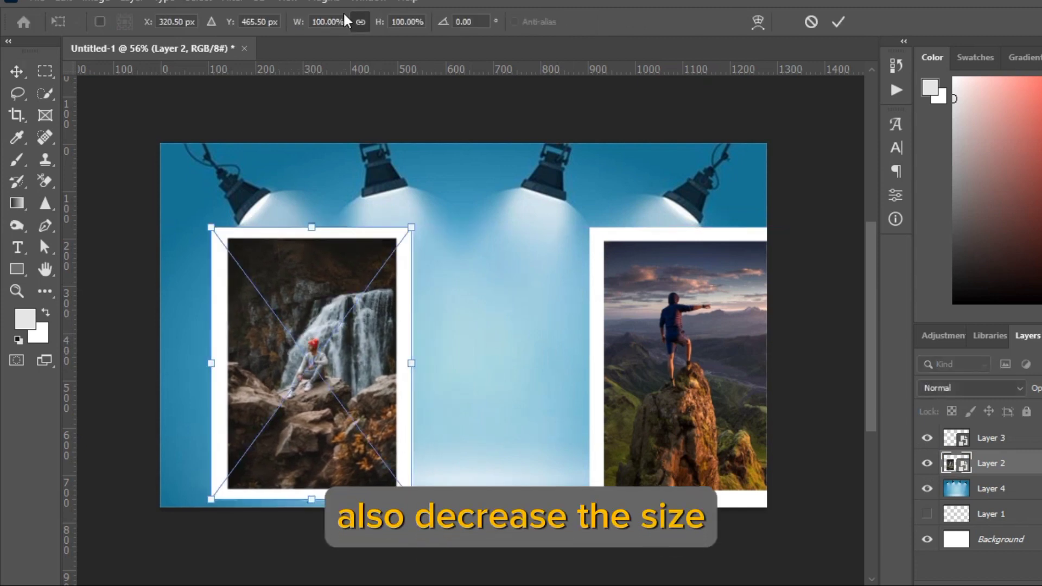
left_click_drag(300, 24, 286, 25)
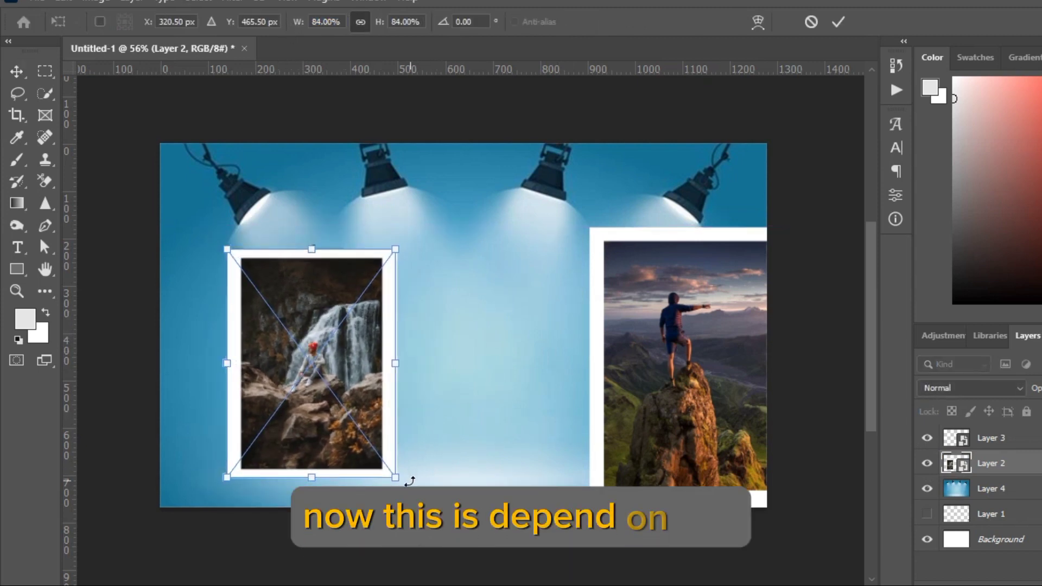
left_click_drag(396, 479, 387, 485)
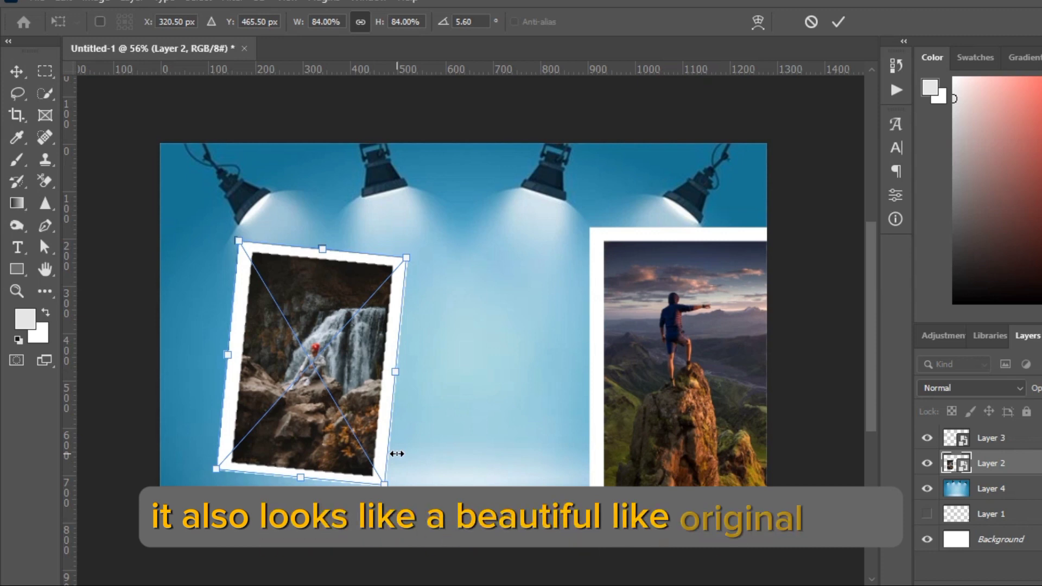
left_click(839, 22)
- Move the framed mountain photo fully onto the canvas, scale it down and tilt it slightly counterclockwise, mirroring the waterfall photo's tilt
left_click_drag(710, 315, 636, 314)
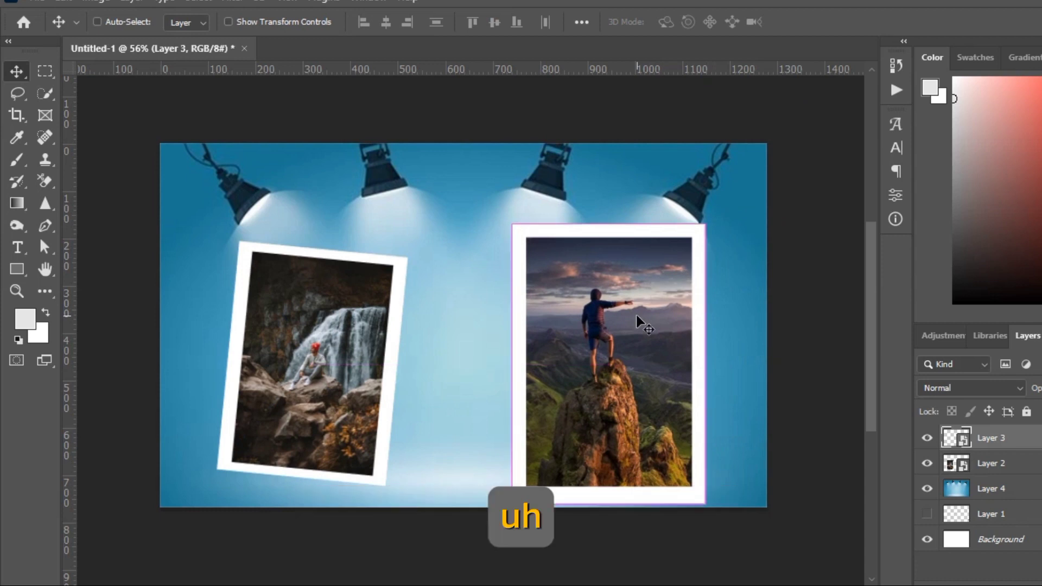
key("ctrl+t")
left_click_drag(379, 21, 369, 21)
left_click_drag(702, 486, 712, 477)
left_click(839, 21)
left_click_drag(606, 325, 599, 328)
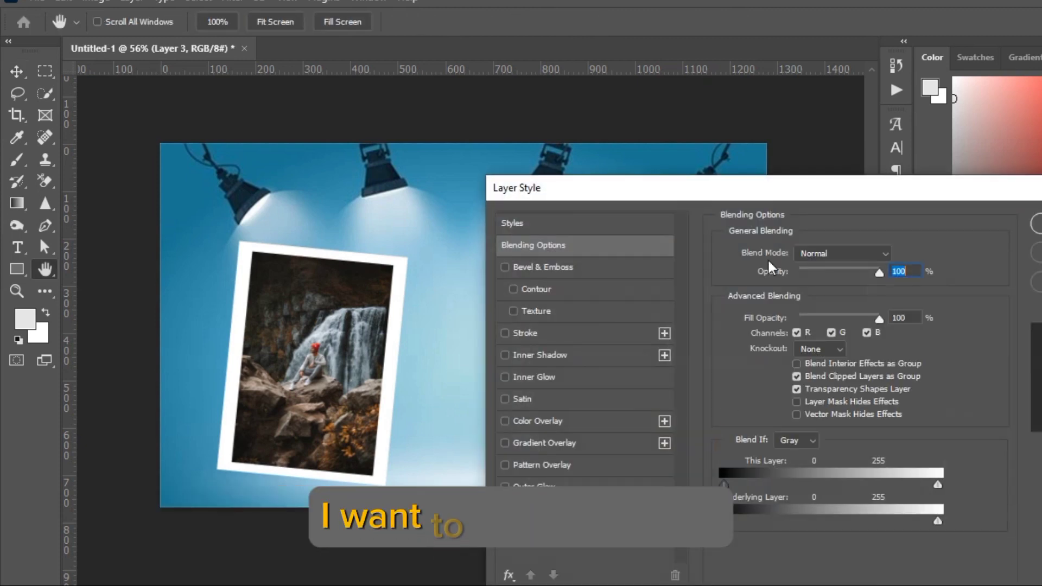
- Add a black drop shadow to the framed mountain photo with 100% opacity, 3 px distance and 32 px size
left_click_drag(809, 183, 1019, 20)
left_click(744, 346)
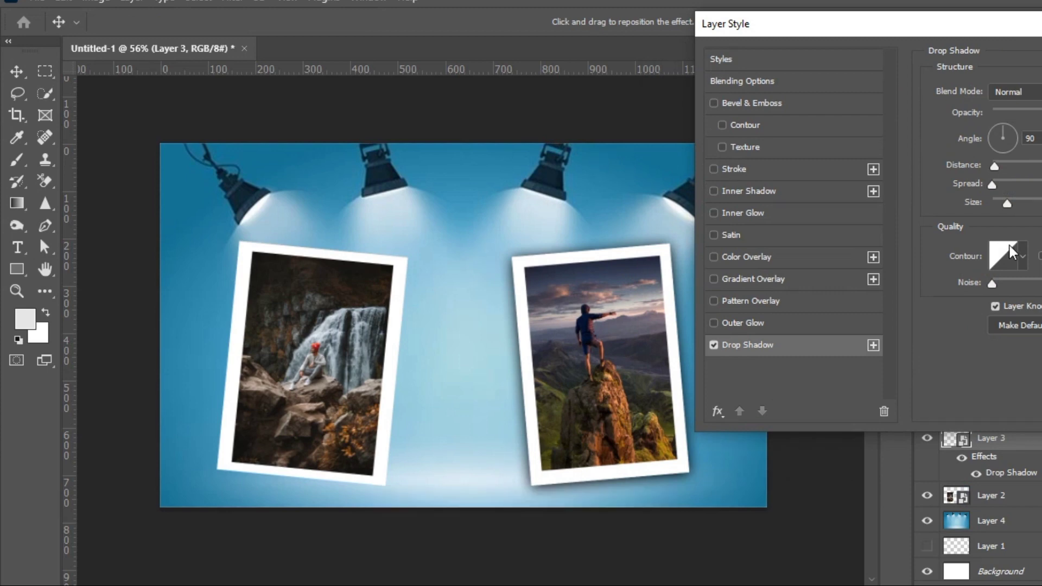
left_click(711, 344)
left_click(712, 345)
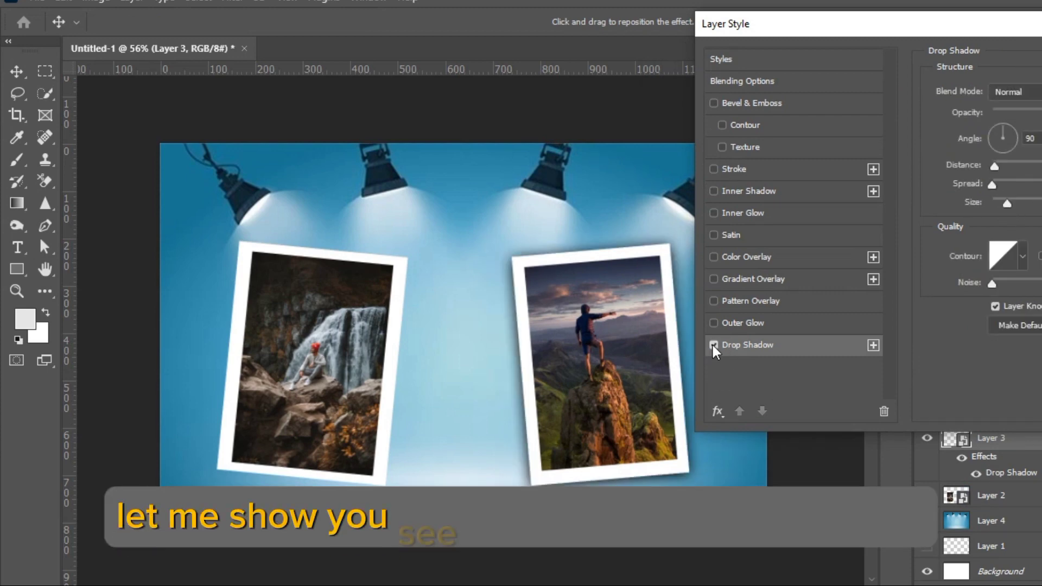
left_click_drag(899, 14, 668, 15)
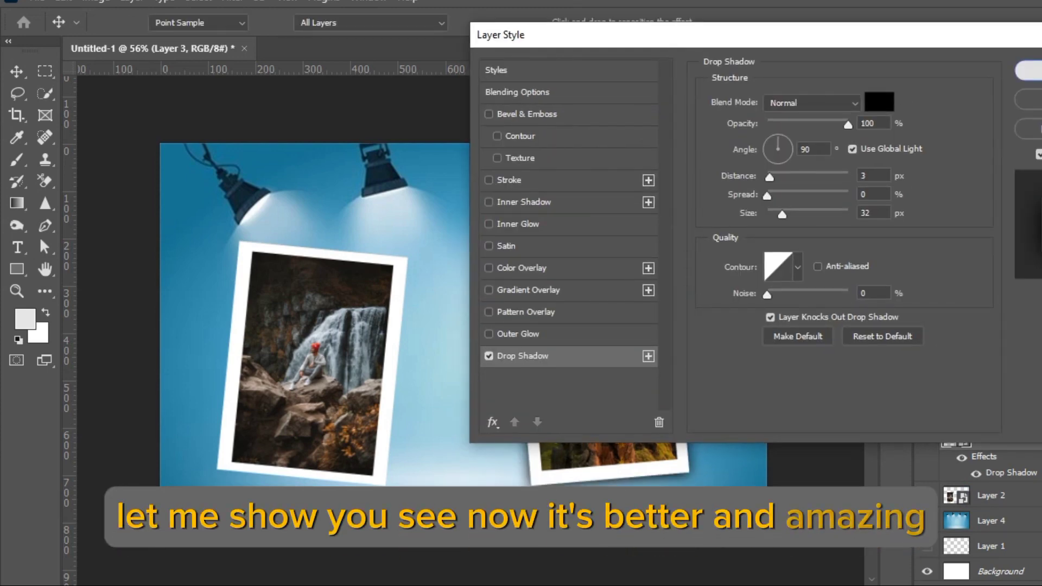
key("Return")
- Add the same drop shadow to the framed waterfall photo
left_click(285, 307)
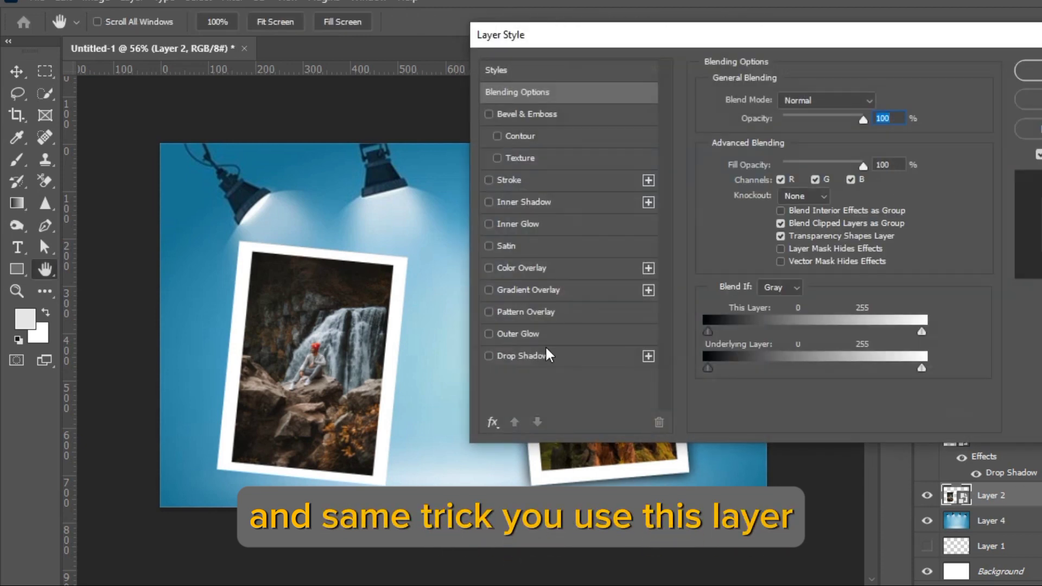
left_click(552, 356)
left_click(1039, 70)
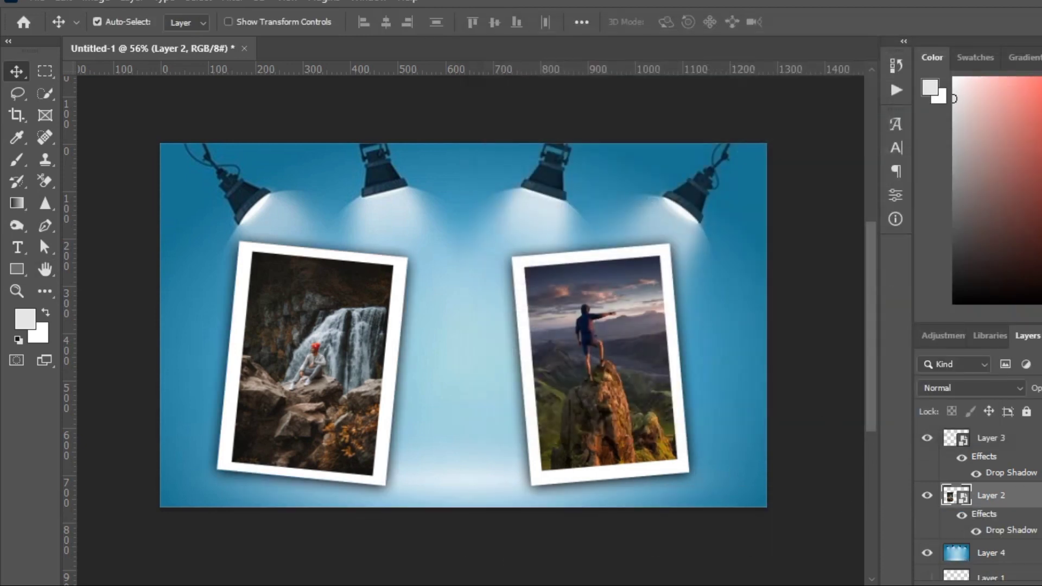
- Show the red pushpin, bring its layer to the top of the stack and place the pin on the mountain photo's upper edge
scroll(981, 568, "down", 1)
left_click_drag(1022, 542, 1026, 431)
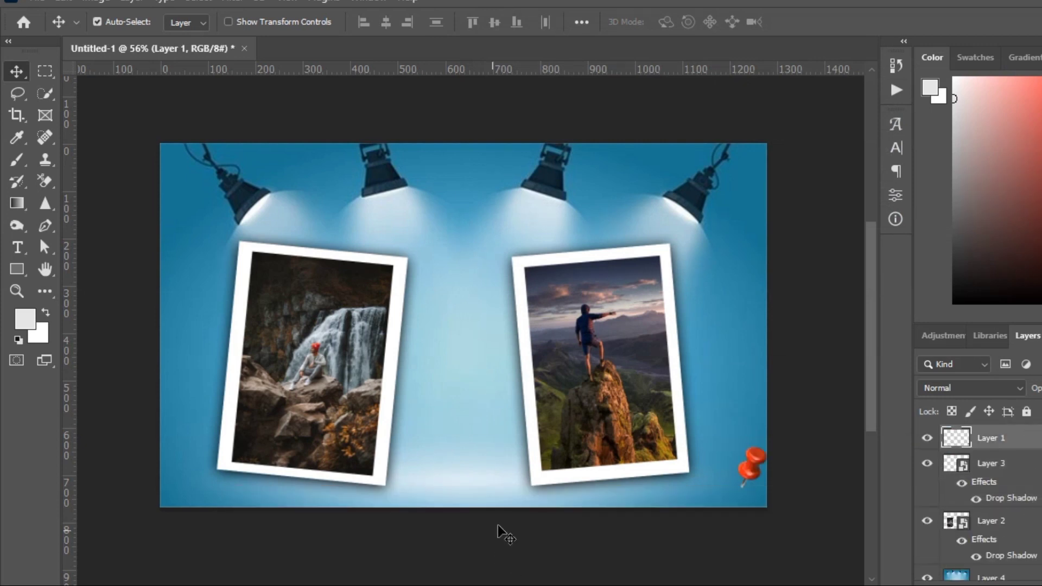
left_click_drag(710, 425, 594, 236)
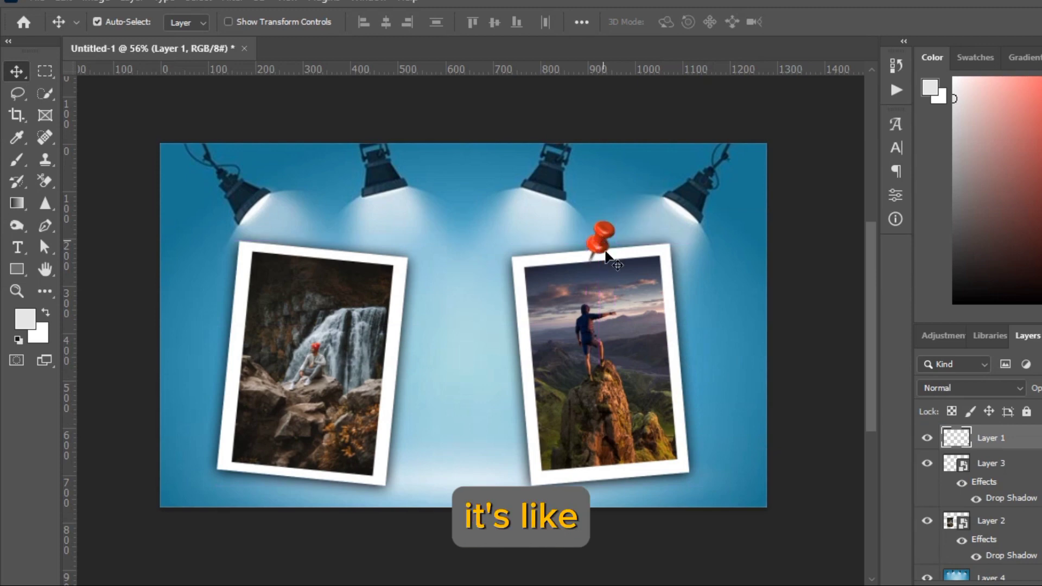
- Warp the pushpin slightly at its corners and reposition it so its tip sits in the mountain photo's upper white border
scroll(613, 374, "up", 5)
scroll(624, 359, "up", 3)
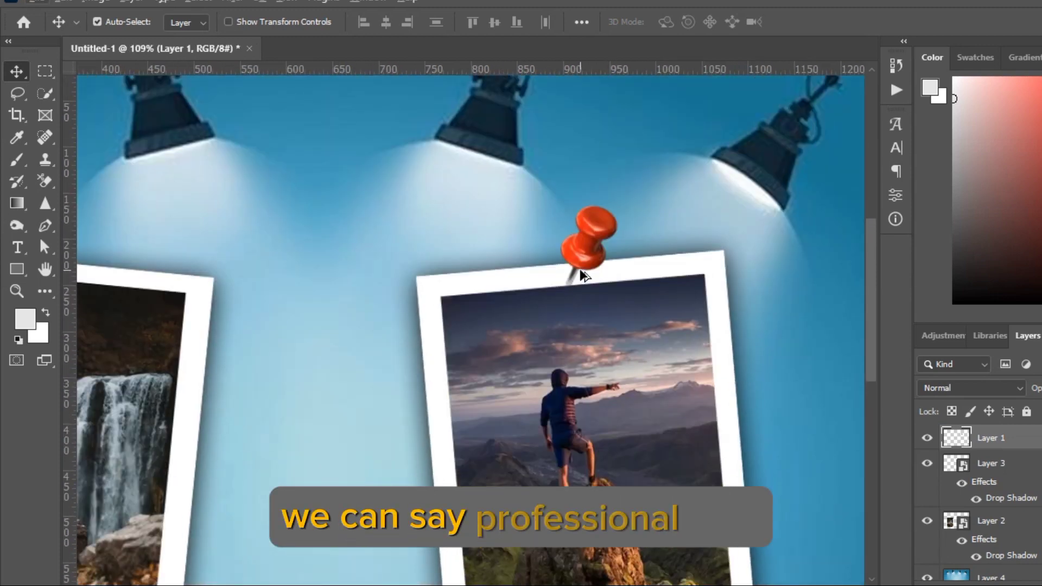
key("ctrl+t")
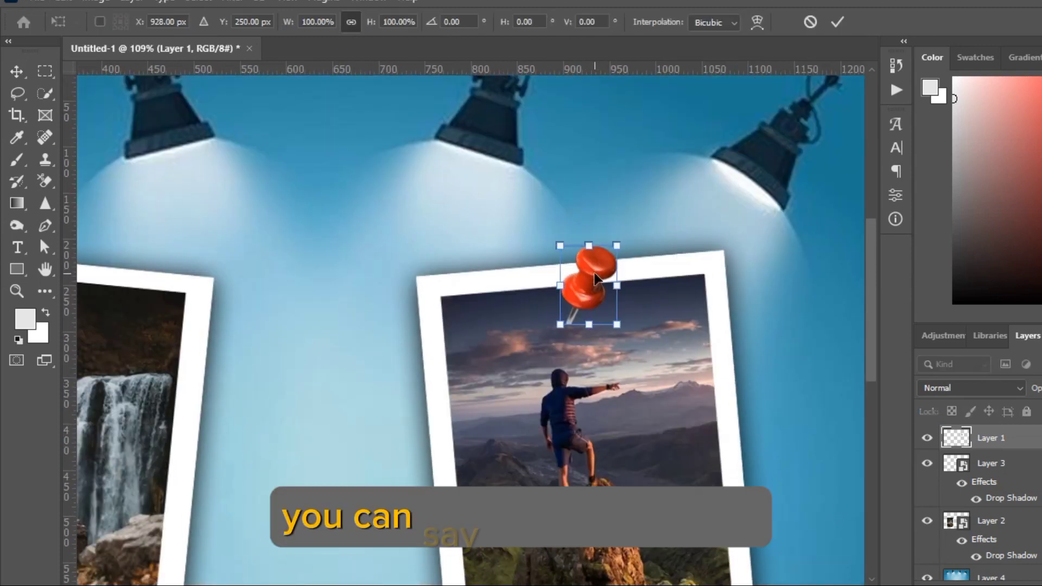
right_click(595, 279)
left_click(636, 360)
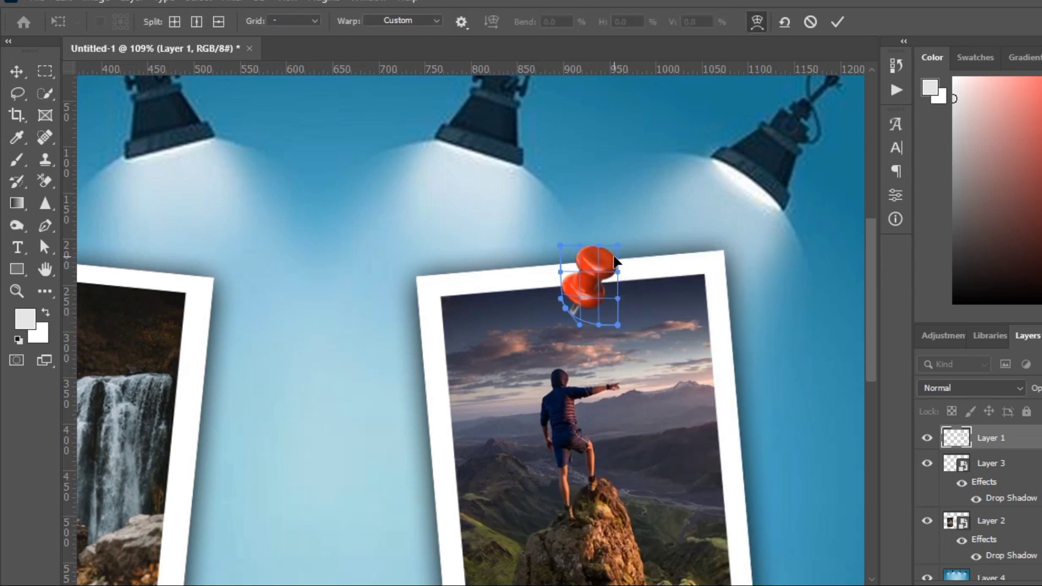
left_click_drag(626, 253, 623, 249)
left_click_drag(580, 297, 589, 234)
left_click(836, 21)
- Scale the pushpin proportionally to 91% and shift it slightly left on the mountain photo's upper border
scroll(608, 274, "up", 4)
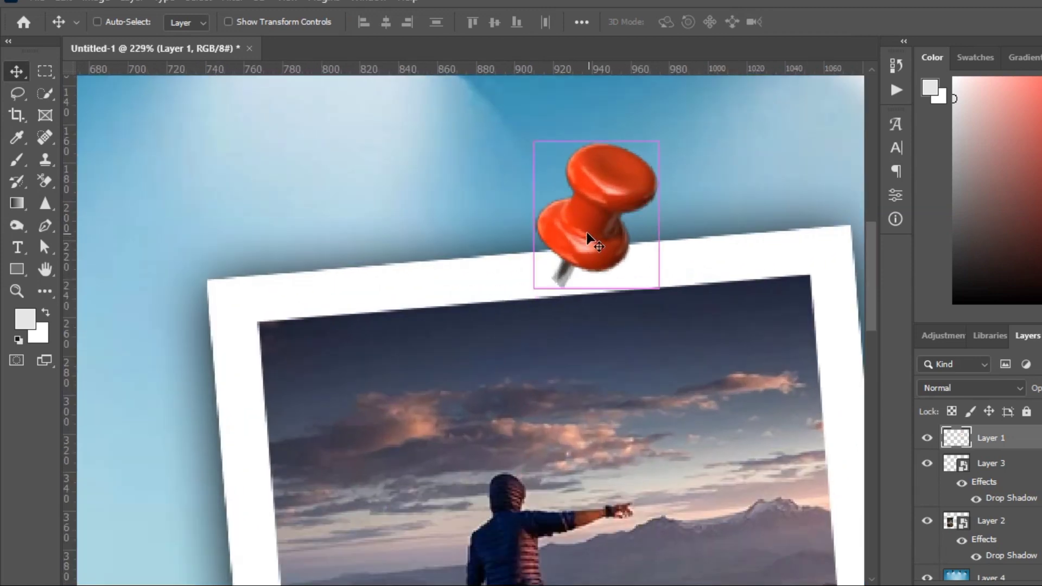
key("ctrl+t")
left_click_drag(376, 25, 367, 27)
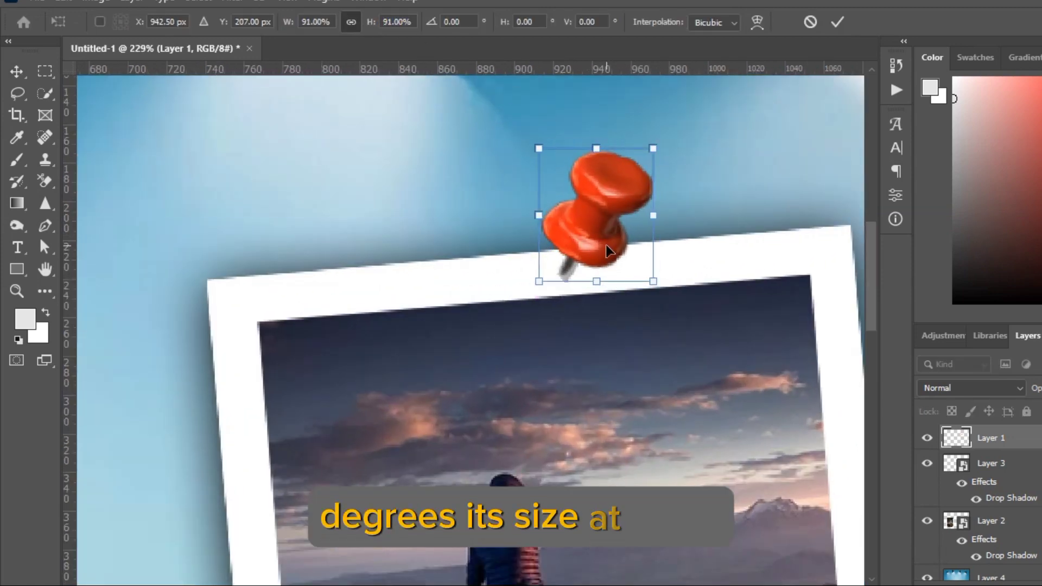
left_click_drag(606, 245, 595, 246)
left_click(839, 22)
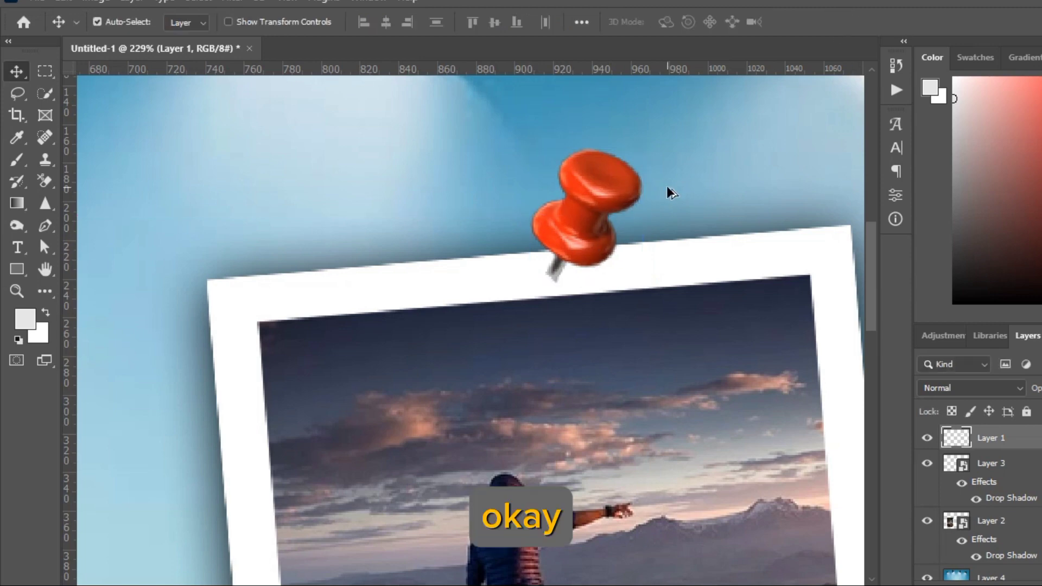
- Add a drop shadow to the red pushpin
scroll(672, 192, "down", 9)
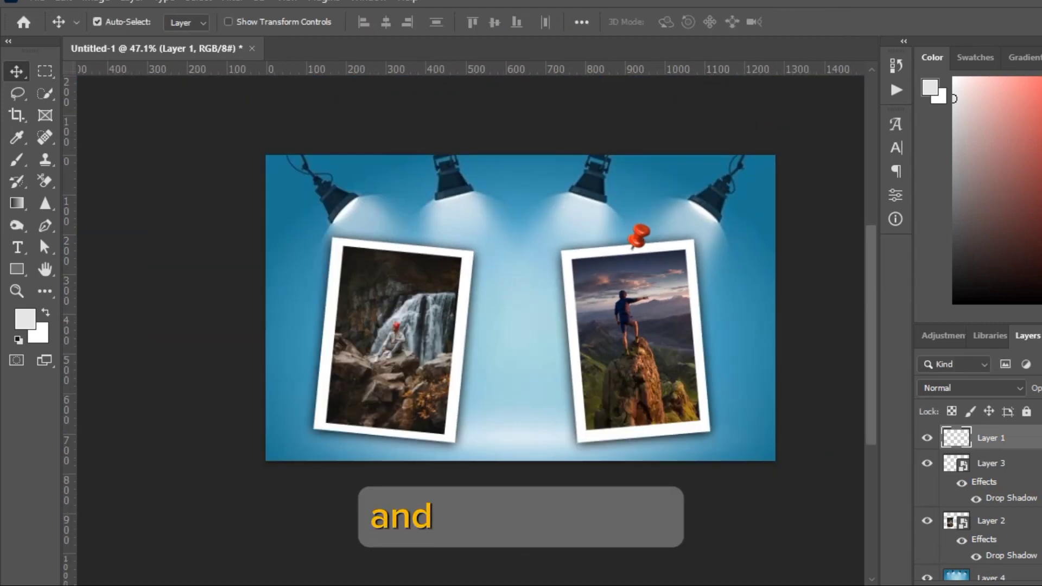
double_click(1031, 438)
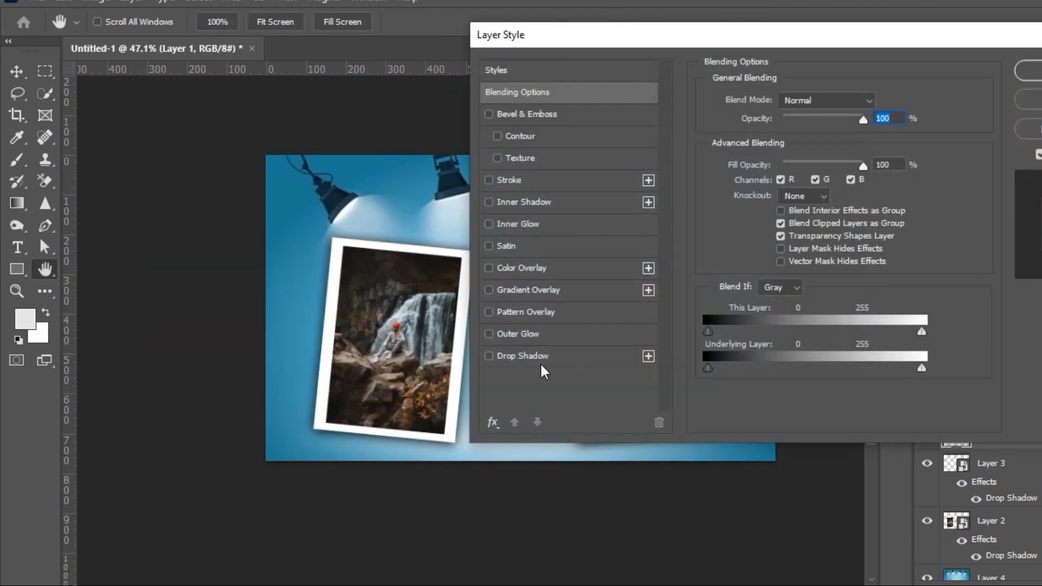
left_click(537, 355)
left_click_drag(849, 34, 1041, 0)
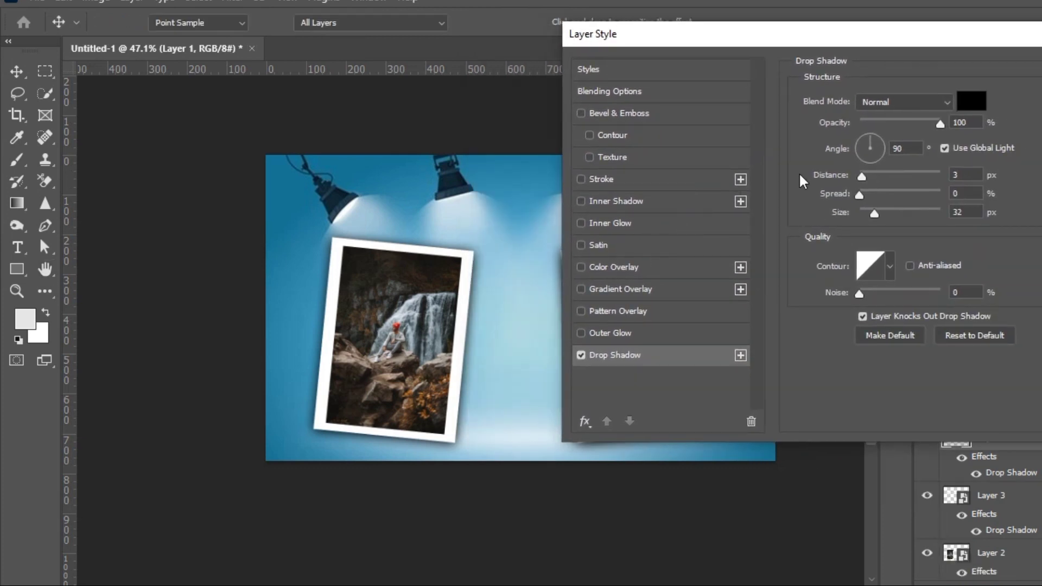
key("Return")
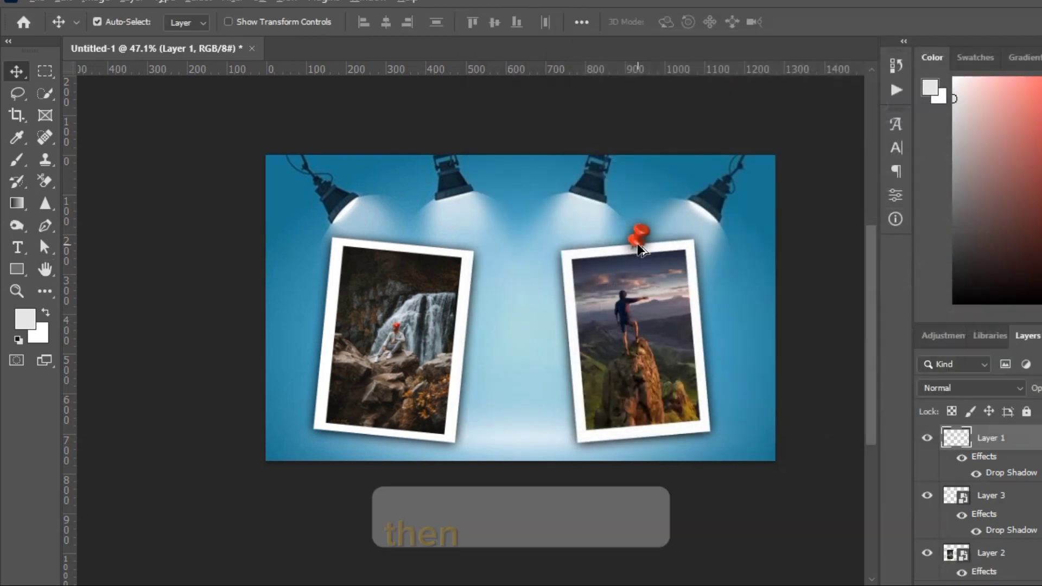
- Duplicate the pushpin and place the copy on the upper border of the waterfall photo
scroll(641, 250, "up", 3)
left_click_drag(631, 249, 198, 238)
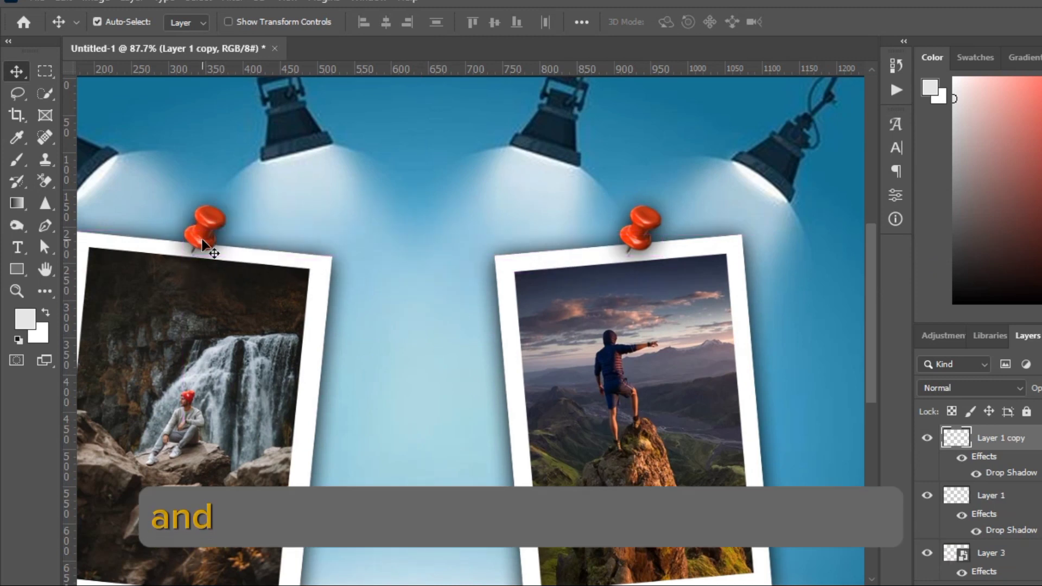
- Flip the waterfall photo's pushpin copy horizontally and shift it slightly left along the white border to about X 320.5 px
right_click(201, 237)
left_click(201, 231)
key("ctrl+t")
right_click(197, 229)
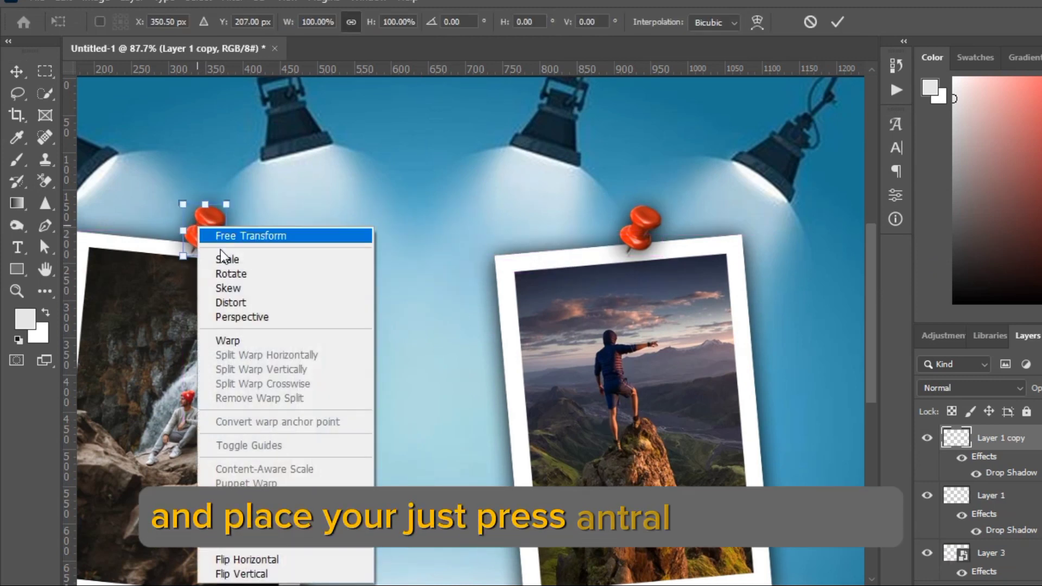
left_click(269, 559)
left_click_drag(212, 267, 313, 258)
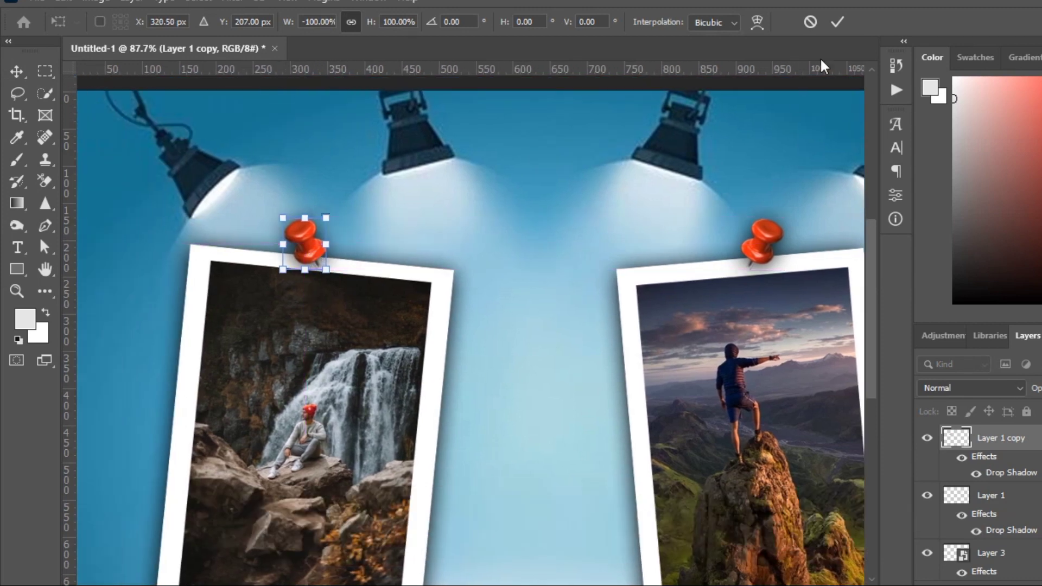
left_click(843, 23)
- Apply a Gaussian Blur with a radius of 4.8 pixels to the blue spotlight background layer
scroll(561, 305, "down", 4, "alt")
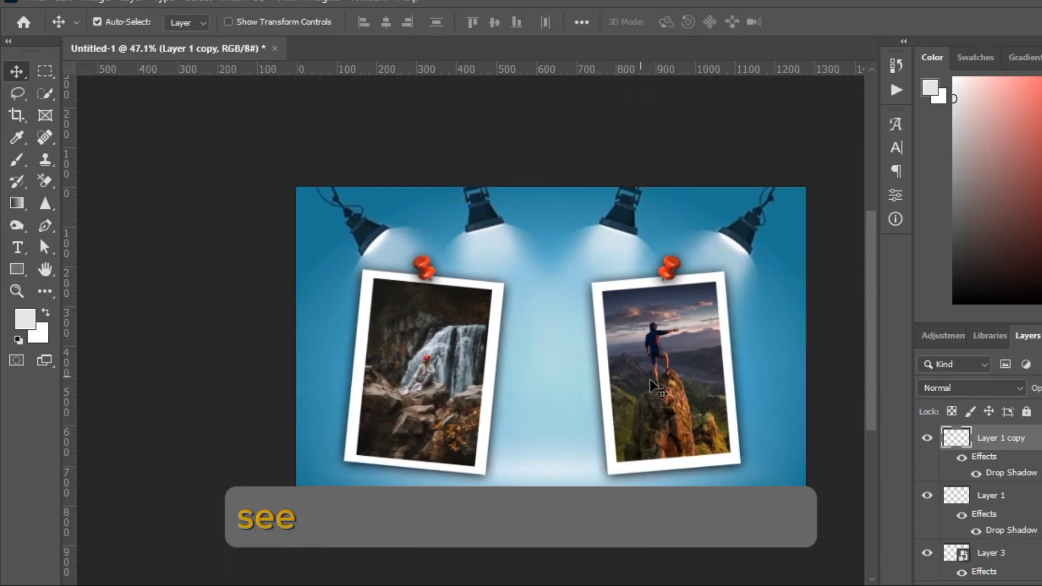
scroll(760, 399, "up", 2)
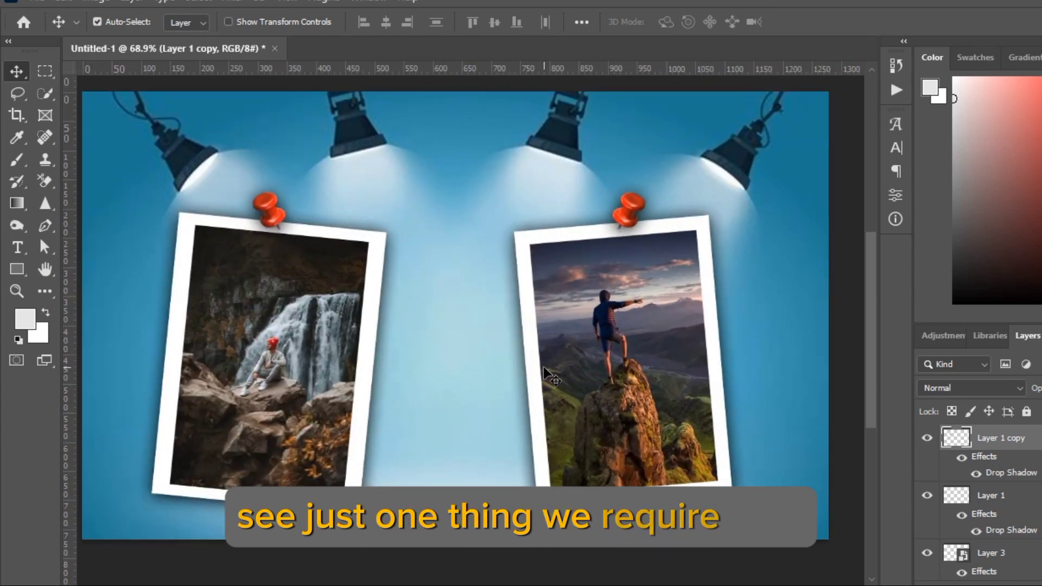
scroll(677, 247, "down", 1)
left_click(750, 318)
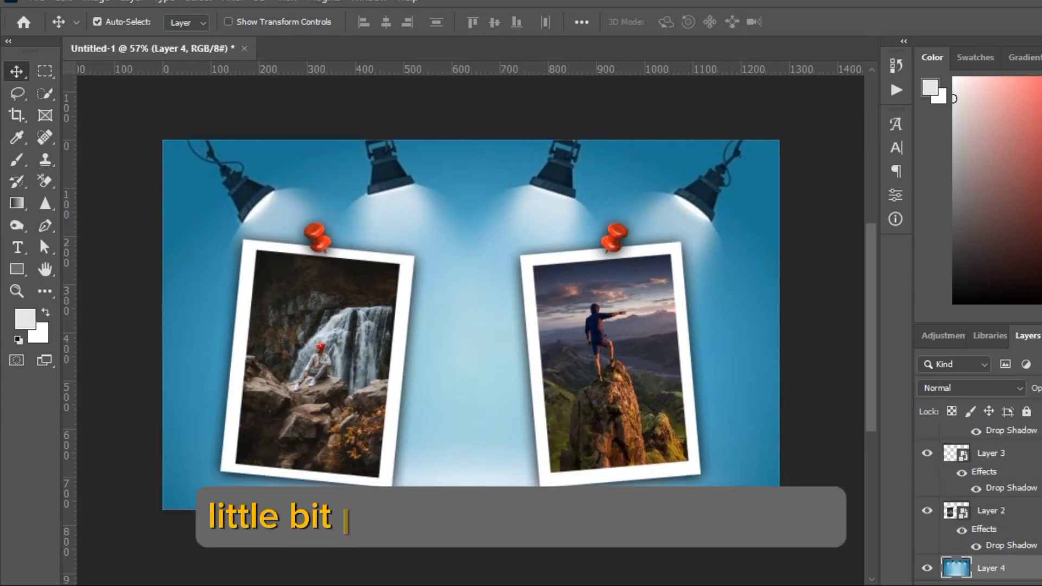
left_click(233, 1)
mouse_move(326, 212)
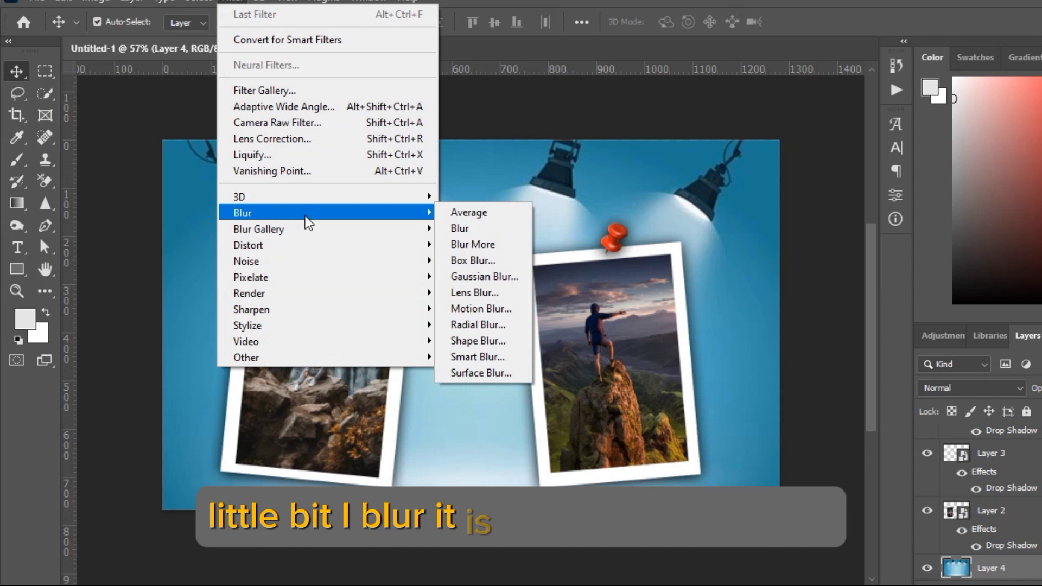
left_click(485, 276)
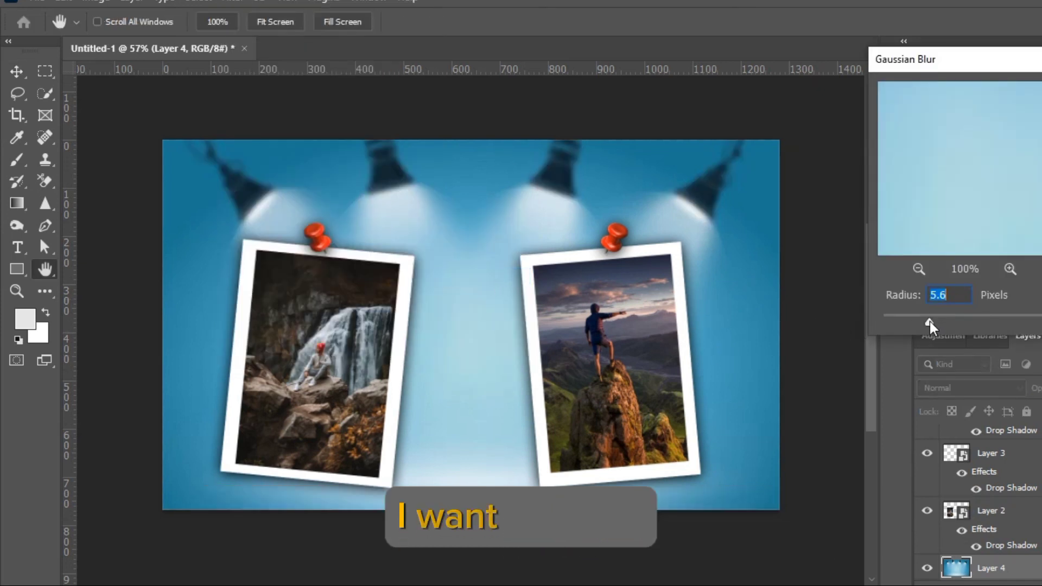
left_click(926, 321)
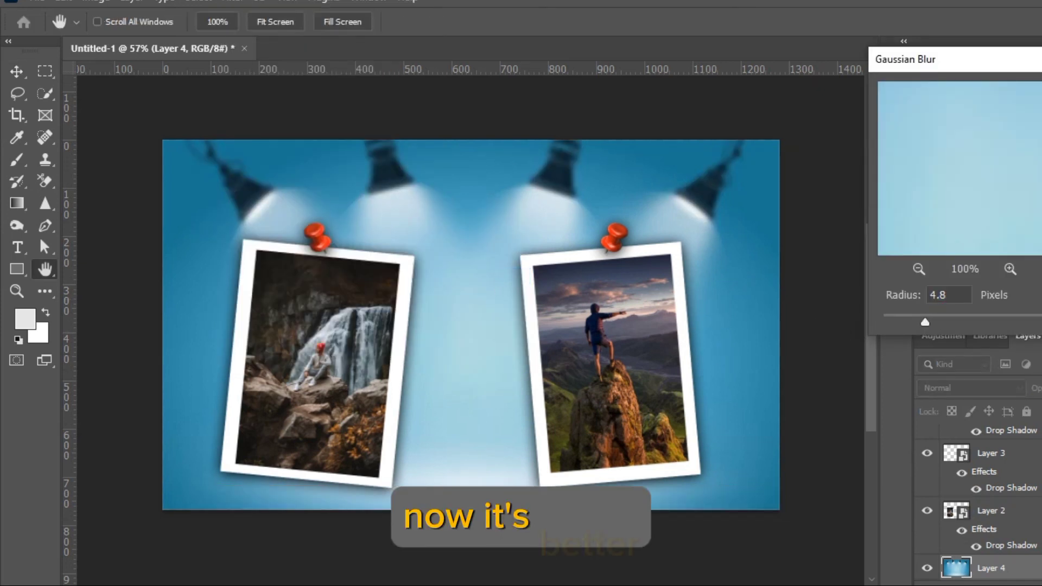
key("Return")
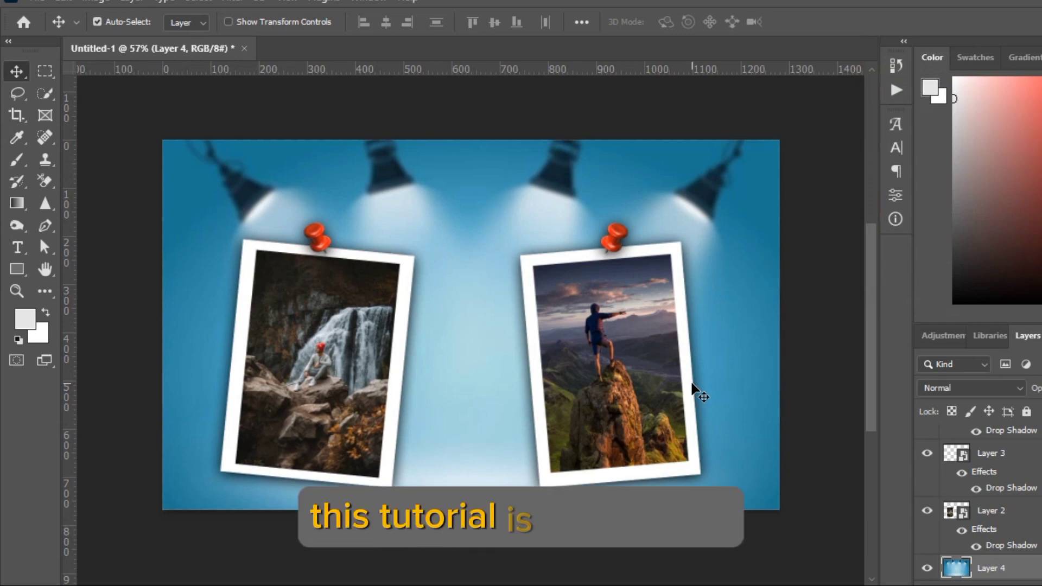